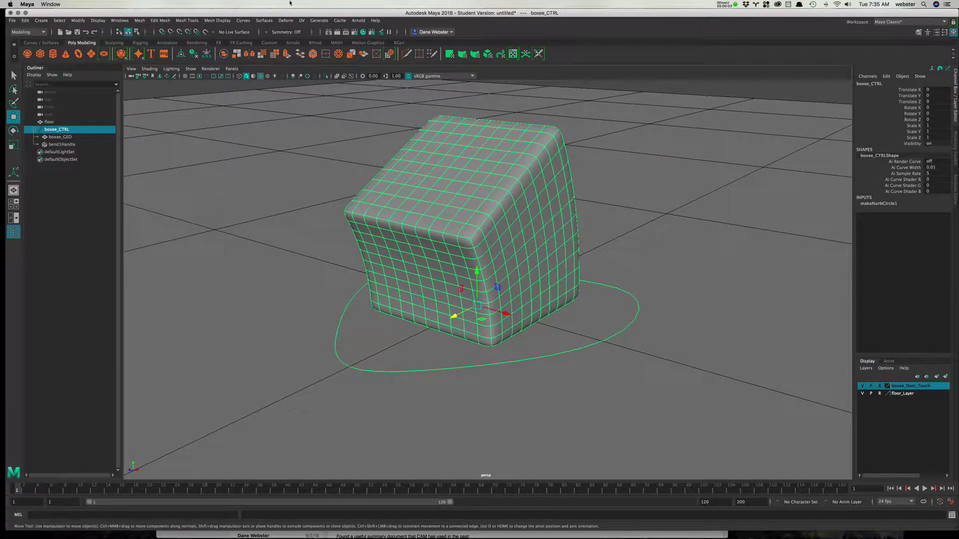
- Test-move boxee_CTRL to confirm the cube follows, then undo the move and deselect
{"action": "left_click", "coordinate": [68, 136]}
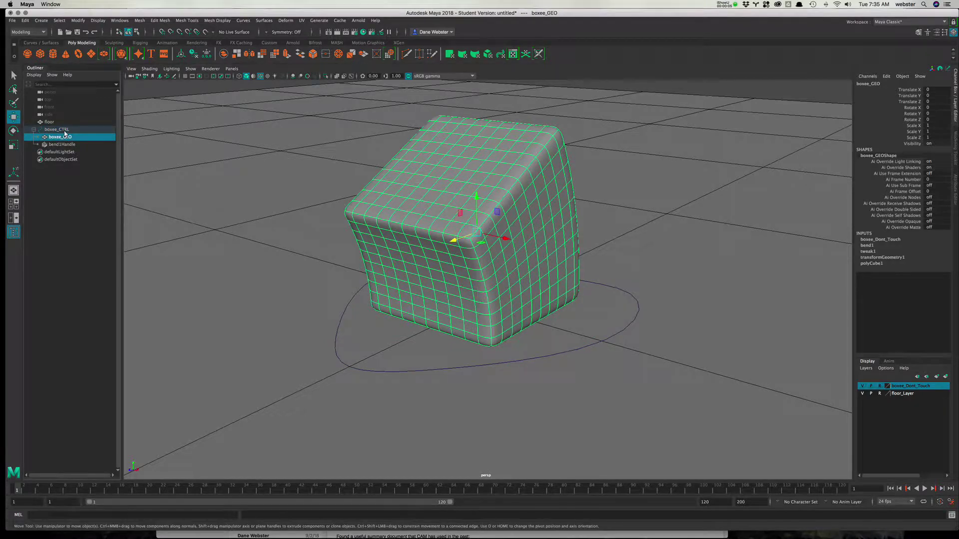
{"action": "left_click", "coordinate": [65, 130]}
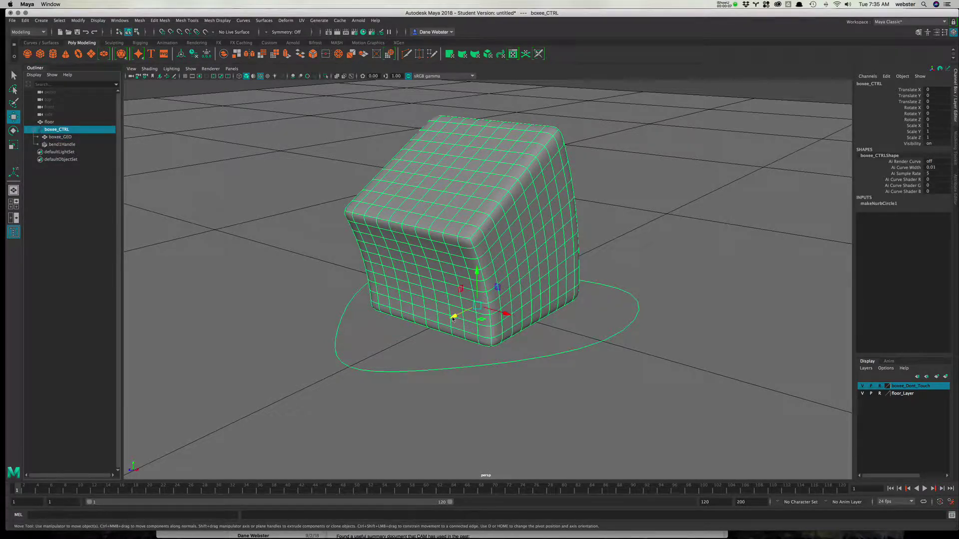
{"action": "mouse_move", "coordinate": [453, 318]}
{"action": "left_mouse_down"}
{"action": "mouse_move", "coordinate": [424, 334]}
{"action": "mouse_move", "coordinate": [488, 300]}
{"action": "mouse_move", "coordinate": [467, 308]}
{"action": "left_mouse_up"}
{"action": "key", "text": "ctrl+z"}
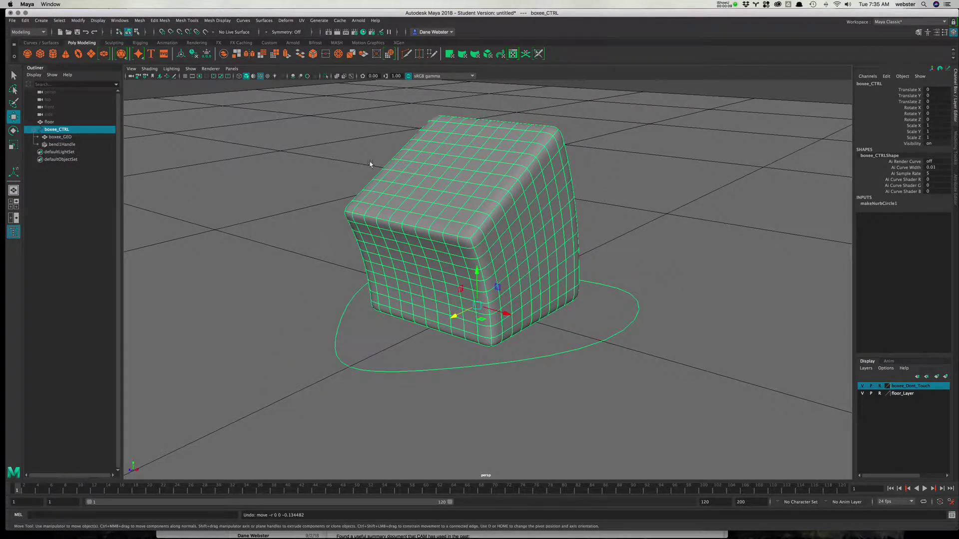
{"action": "left_click", "coordinate": [733, 291]}
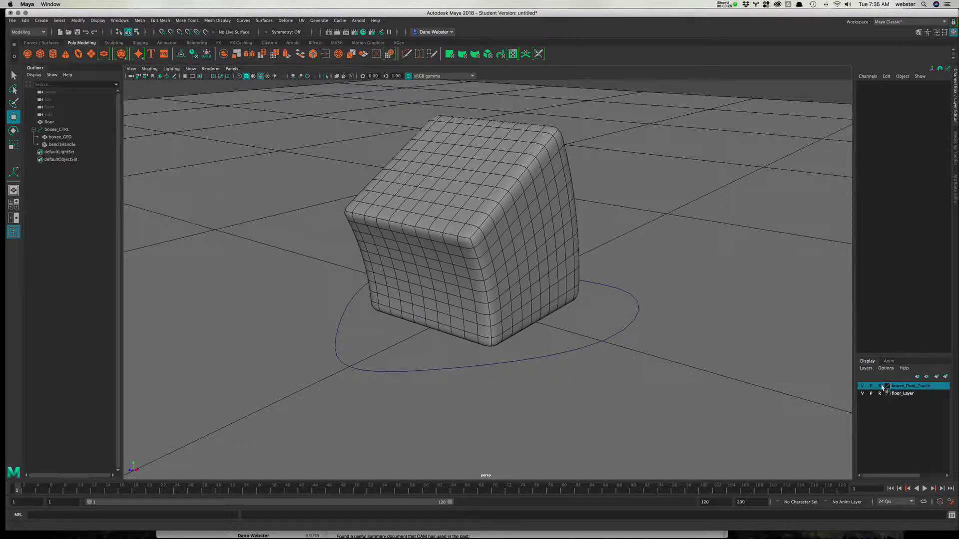
- Reselect and clear the boxee_CTRL controller while orbiting around the cube
{"action": "left_click", "coordinate": [557, 351]}
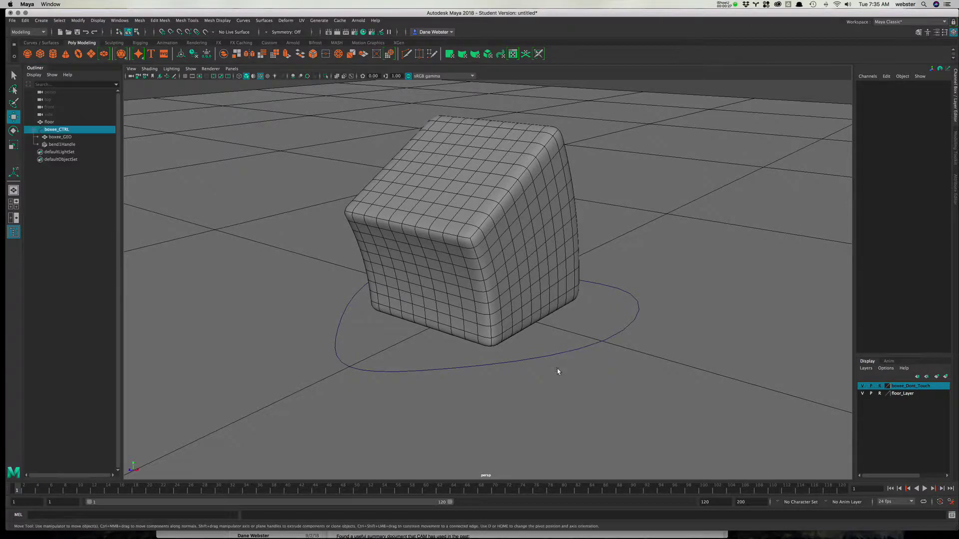
{"action": "left_click", "coordinate": [645, 362]}
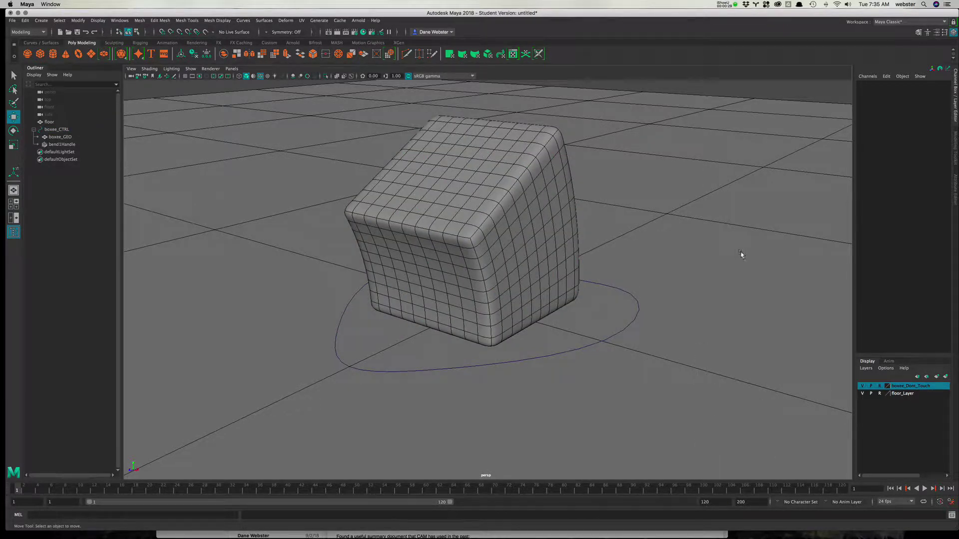
{"action": "left_click_drag", "start_coordinate": [756, 199], "coordinate": [746, 325]}
{"action": "left_click", "coordinate": [533, 355]}
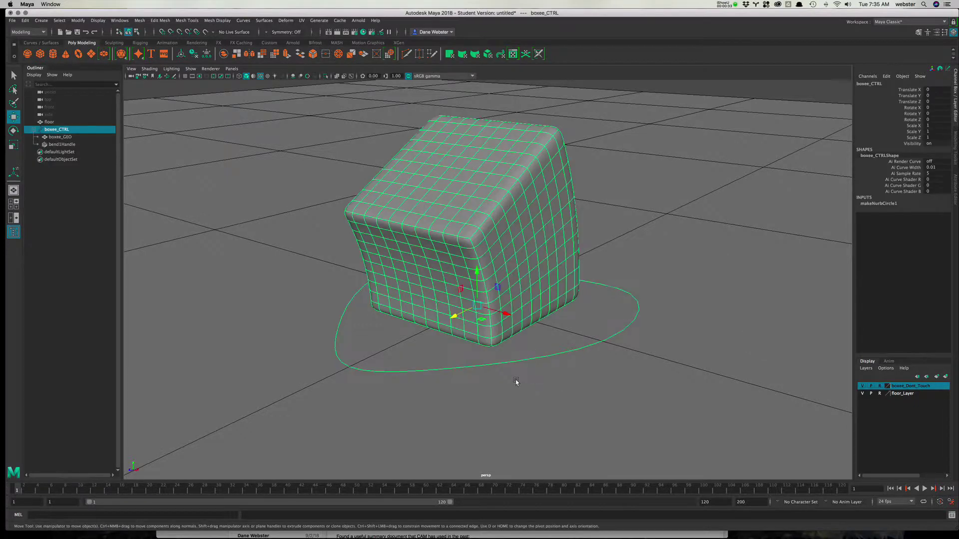
{"action": "left_click_drag", "start_coordinate": [547, 339], "coordinate": [692, 195], "text": "alt"}
{"action": "left_click", "coordinate": [625, 298]}
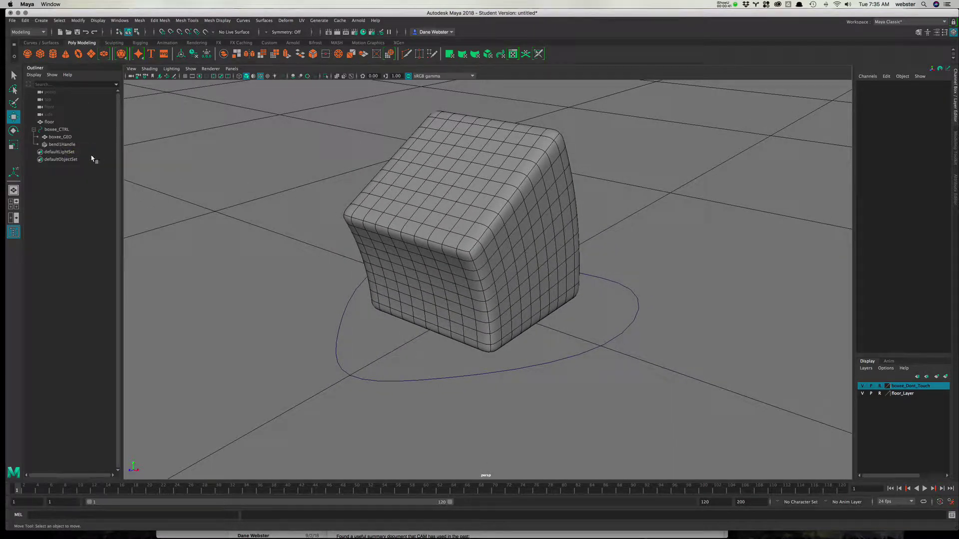
- Select bend1Handle and set the bend1 deformer's Curvature to 25
{"action": "left_click", "coordinate": [76, 145]}
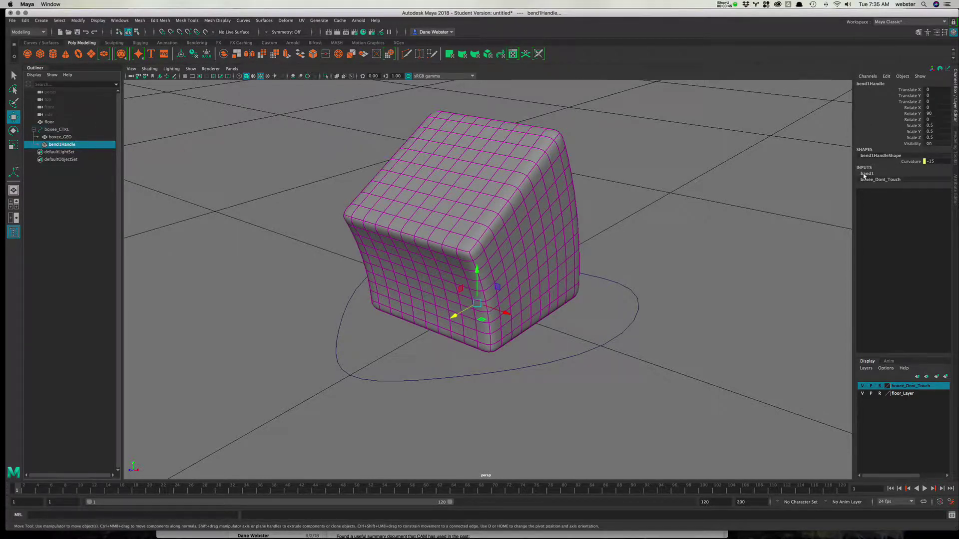
{"action": "left_click", "coordinate": [864, 175]}
{"action": "left_click", "coordinate": [917, 186]}
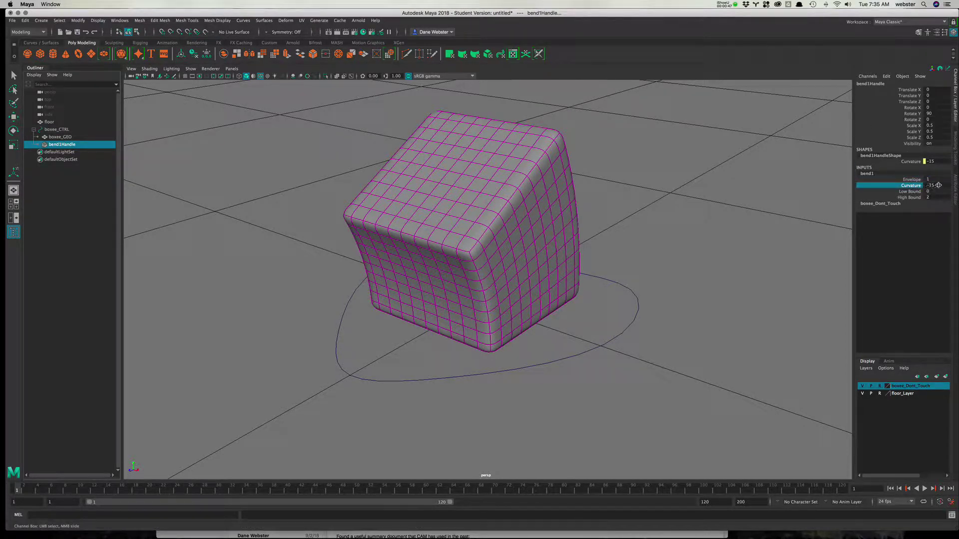
{"action": "left_click", "coordinate": [934, 185]}
{"action": "type", "text": "25"}
{"action": "key", "text": "Tab"}
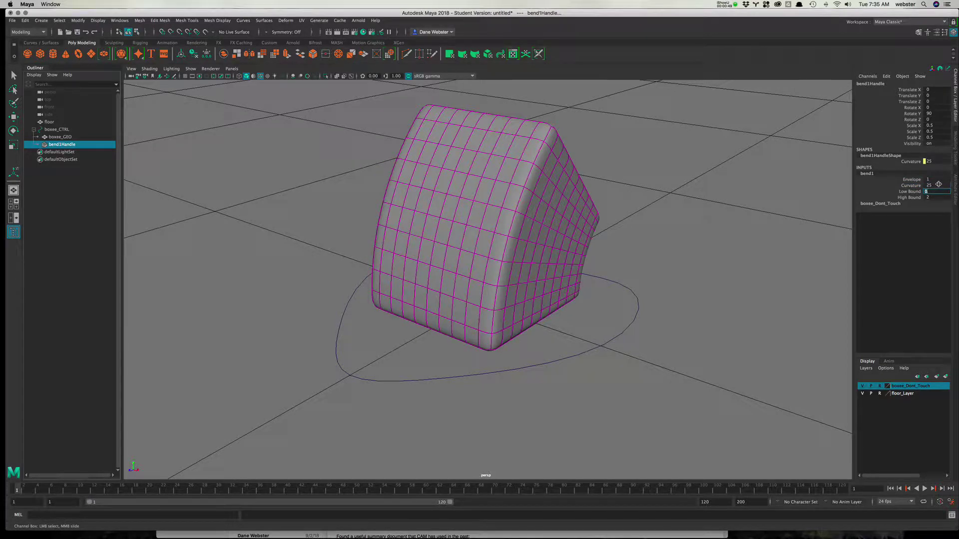
- Set bend1's Curvature back to -15 and orbit to view the bent cube
{"action": "left_click", "coordinate": [933, 185]}
{"action": "type", "text": "-15"}
{"action": "key", "text": "Return"}
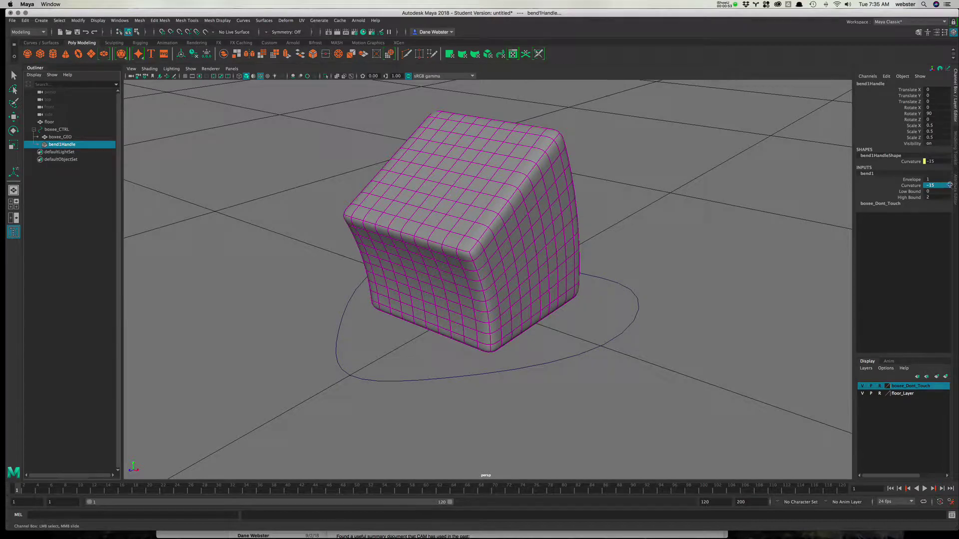
{"action": "left_click", "coordinate": [916, 189]}
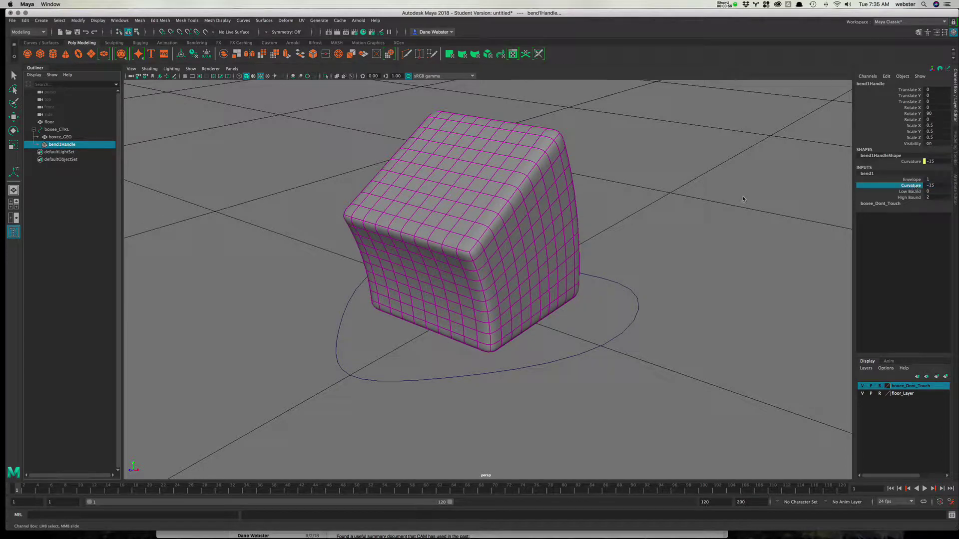
{"action": "left_click_drag", "start_coordinate": [745, 200], "coordinate": [764, 208], "text": "alt"}
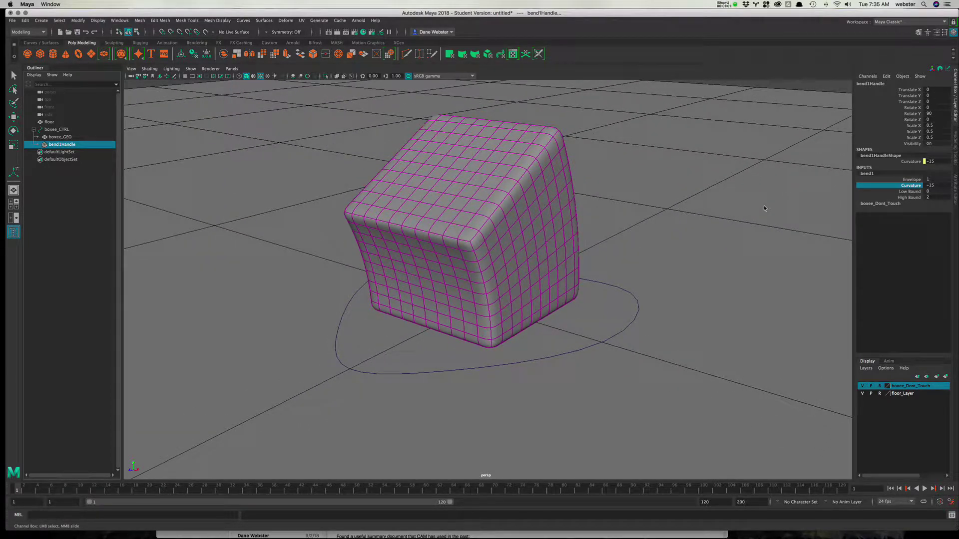
{"action": "key", "text": "ctrl+Up"}
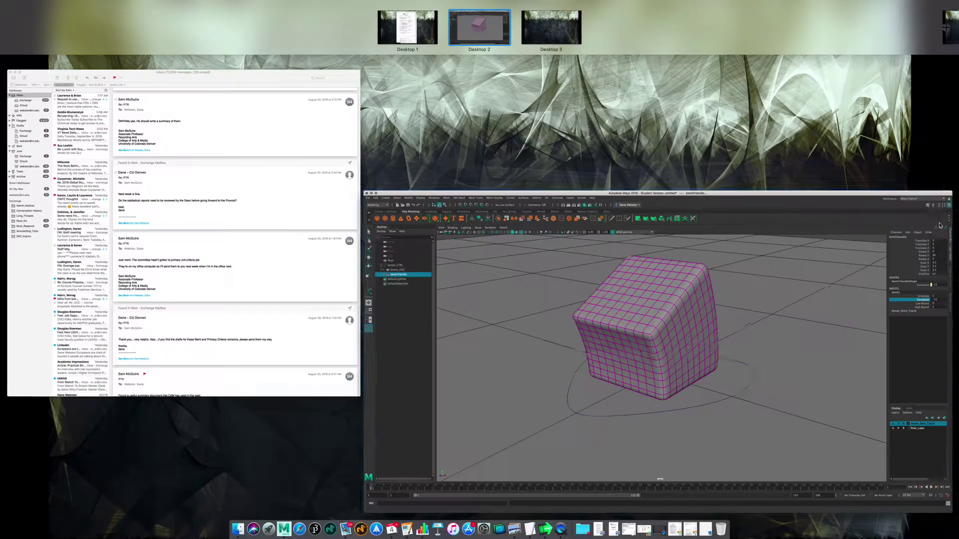
{"action": "left_click", "coordinate": [850, 228]}
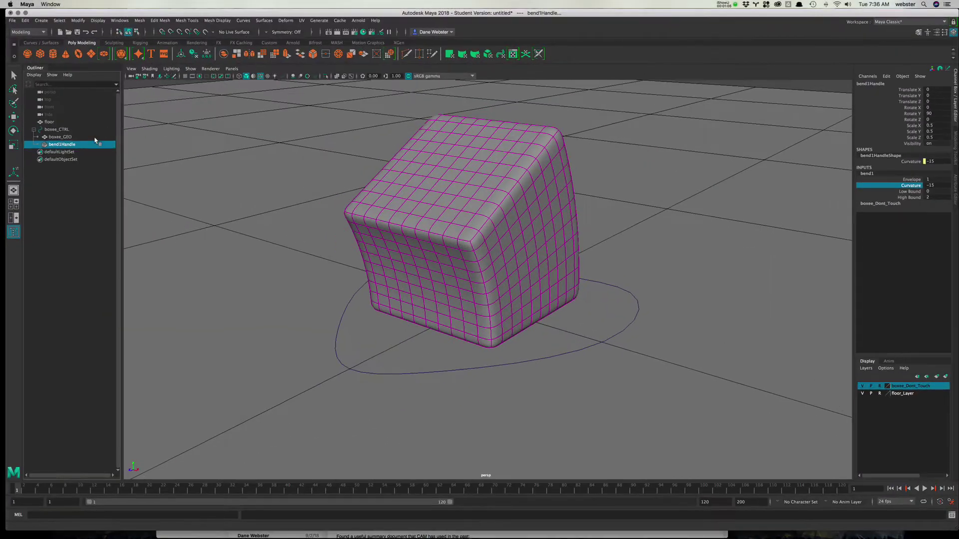
- Select boxee_CTRL by its circle curve with the Move tool active
{"action": "left_click", "coordinate": [58, 130]}
{"action": "key", "text": "w"}
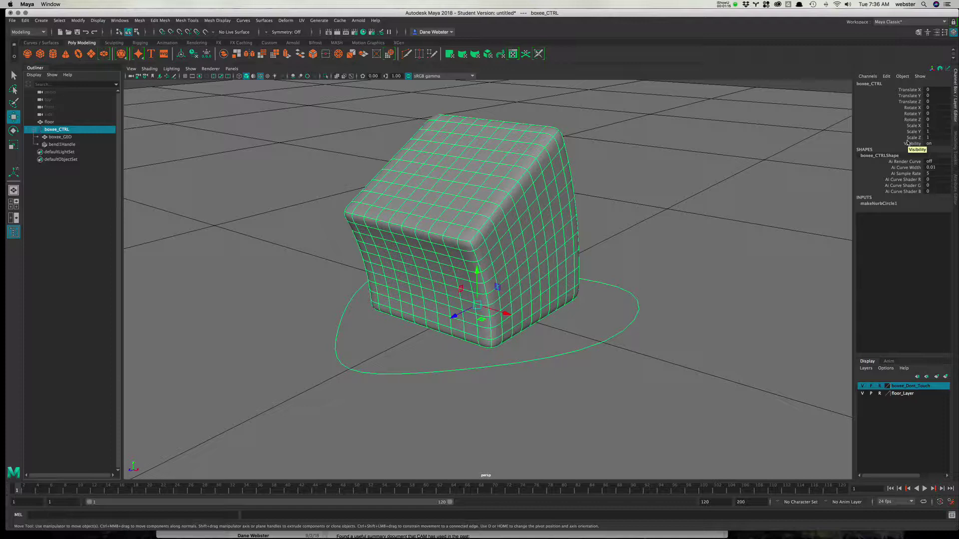
{"action": "left_click", "coordinate": [768, 273]}
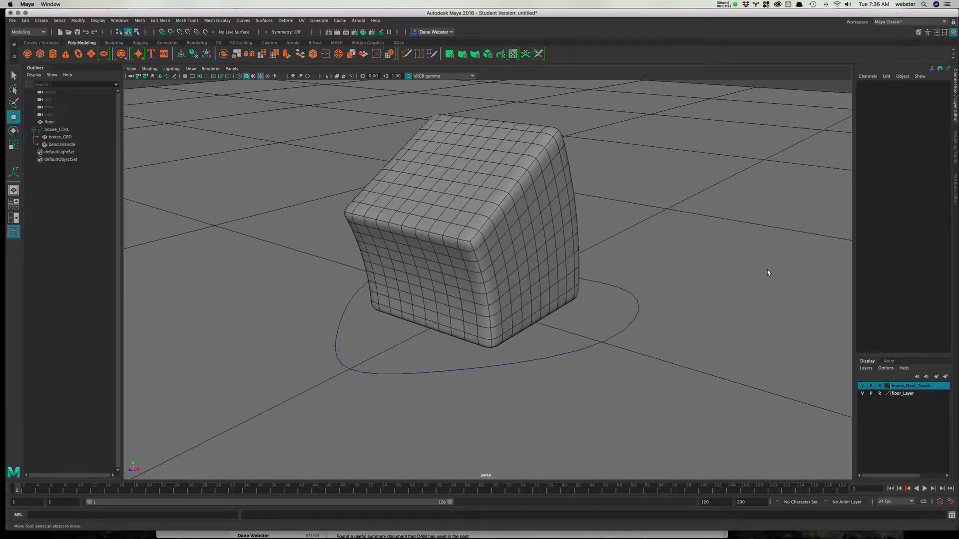
{"action": "left_click", "coordinate": [636, 299]}
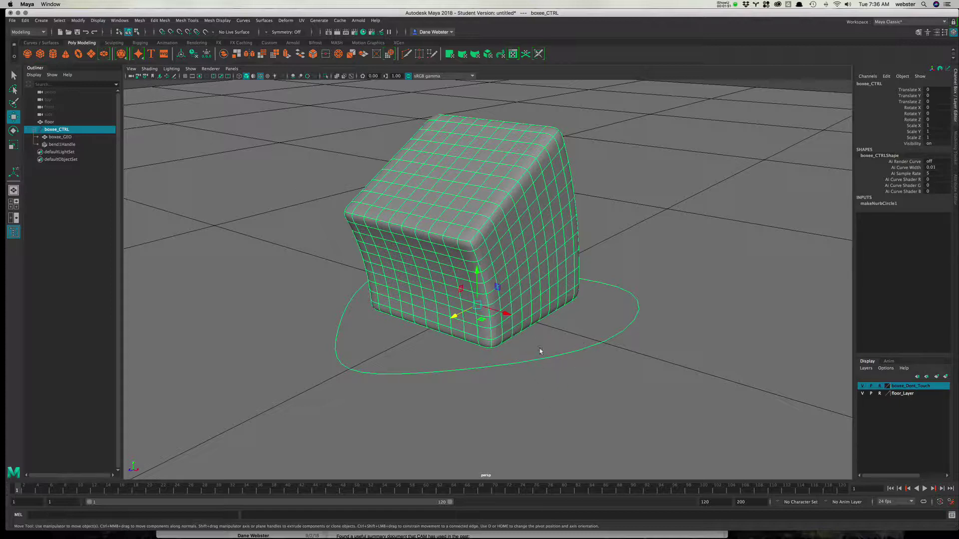
{"action": "left_click", "coordinate": [561, 361]}
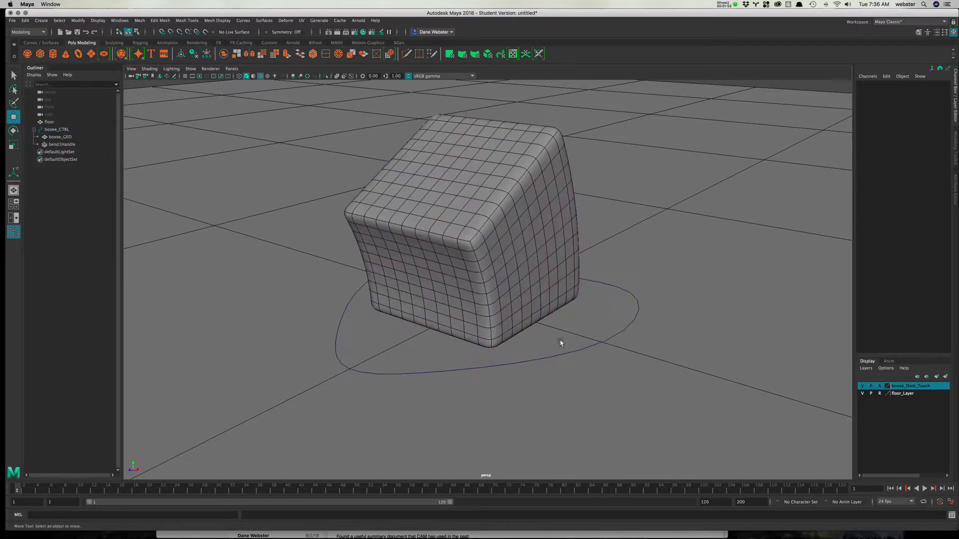
{"action": "left_click", "coordinate": [560, 363]}
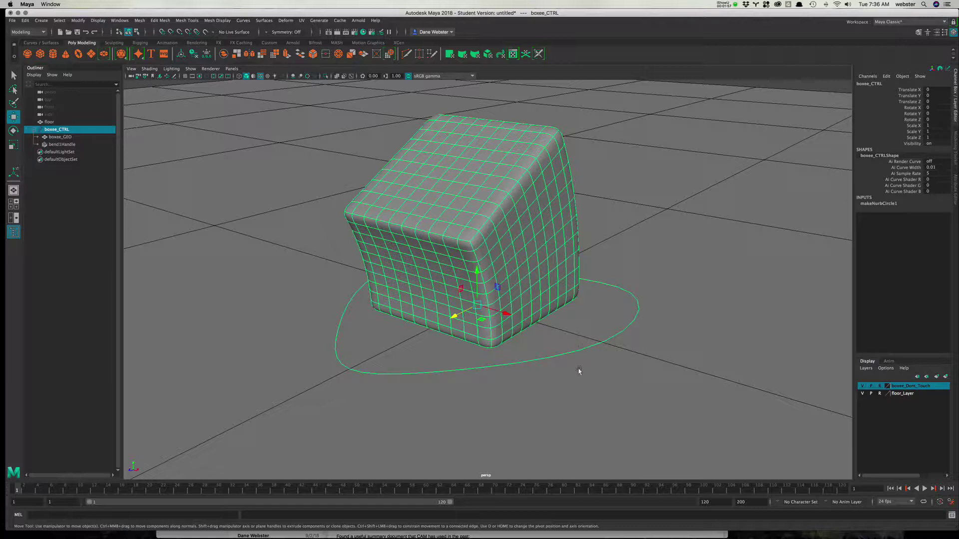
- Select bend1Handle, expand bend1's attributes, and hide the Outliner
{"action": "left_click", "coordinate": [60, 144]}
{"action": "left_click", "coordinate": [871, 174]}
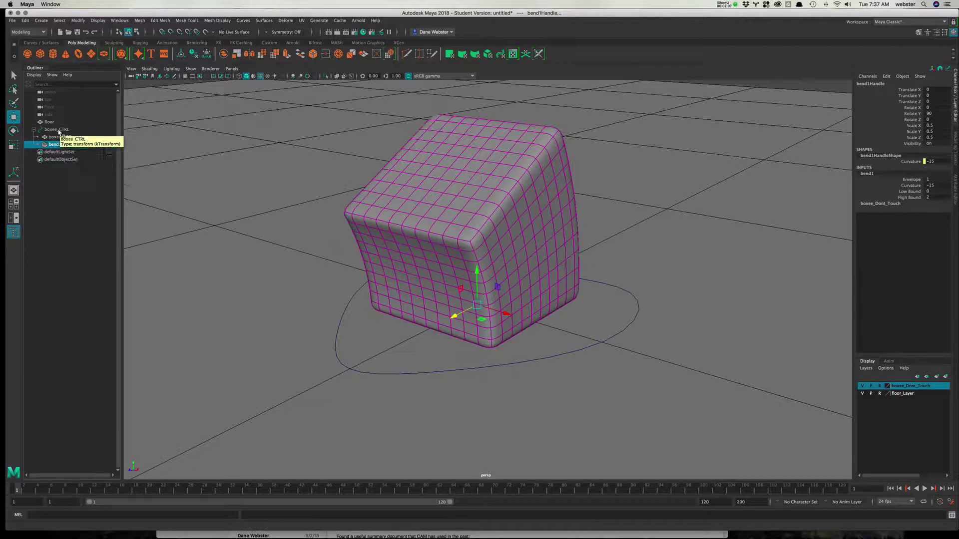
{"action": "left_click", "coordinate": [14, 234]}
- Select the boxee_CTRL ground circle, reframe the cube, and open the Modify menu
{"action": "left_click", "coordinate": [620, 454]}
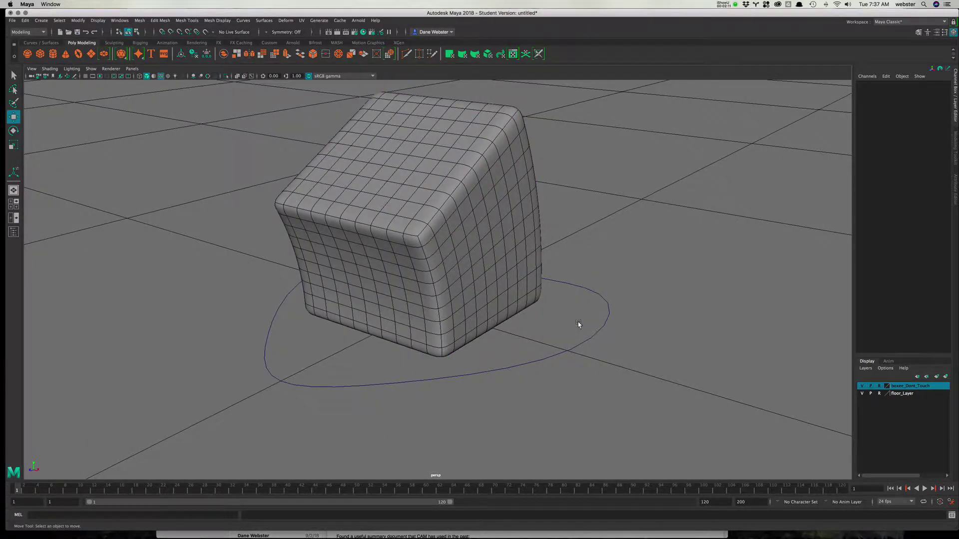
{"action": "left_click", "coordinate": [573, 356]}
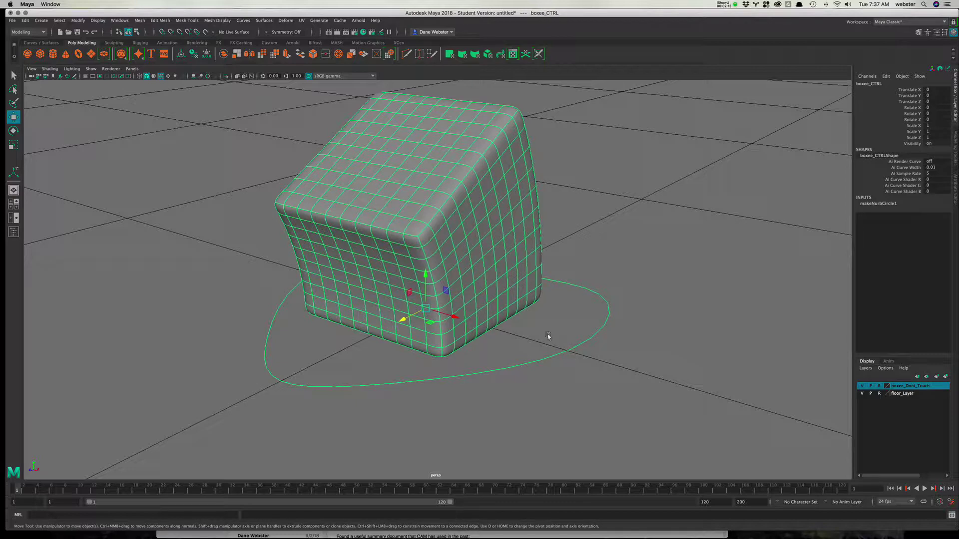
{"action": "scroll", "coordinate": [550, 331], "scroll_direction": "down", "scroll_amount": 1}
{"action": "left_click_drag", "start_coordinate": [549, 332], "coordinate": [475, 341], "text": "alt"}
{"action": "middle_click_drag", "start_coordinate": [476, 341], "coordinate": [447, 365], "text": "alt"}
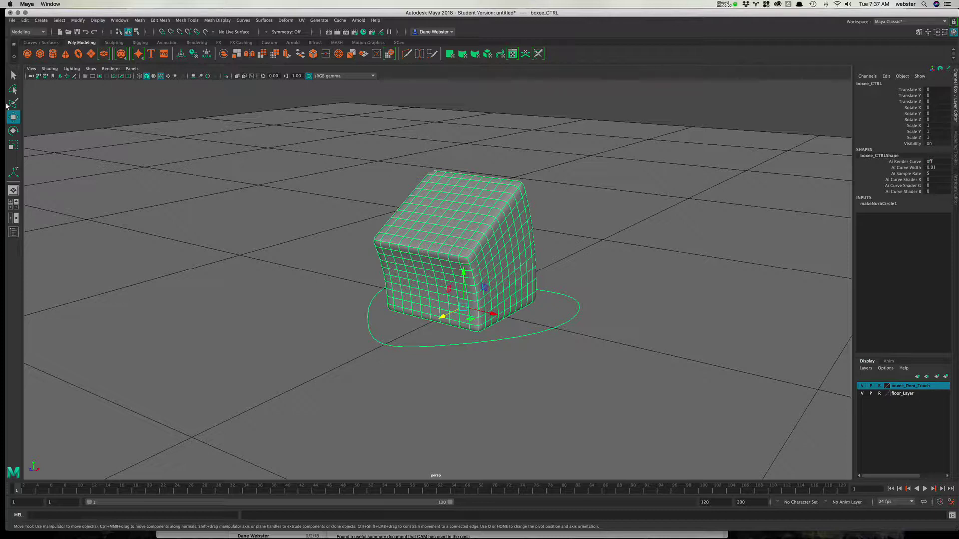
{"action": "left_click", "coordinate": [79, 21]}
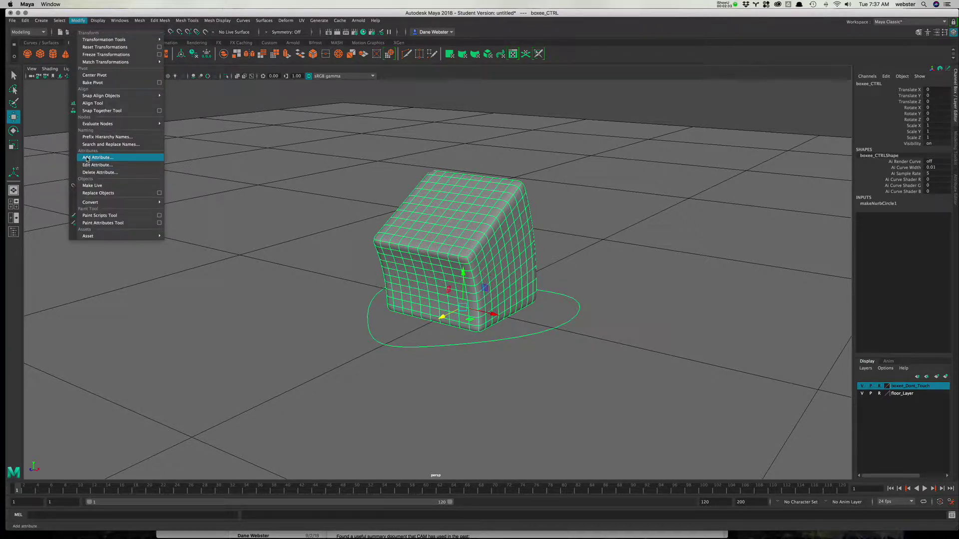
- Restore the Persp/Outliner layout and select only boxee_CTRL above boxee_GEO and bend1Handle
{"action": "key", "text": "Escape"}
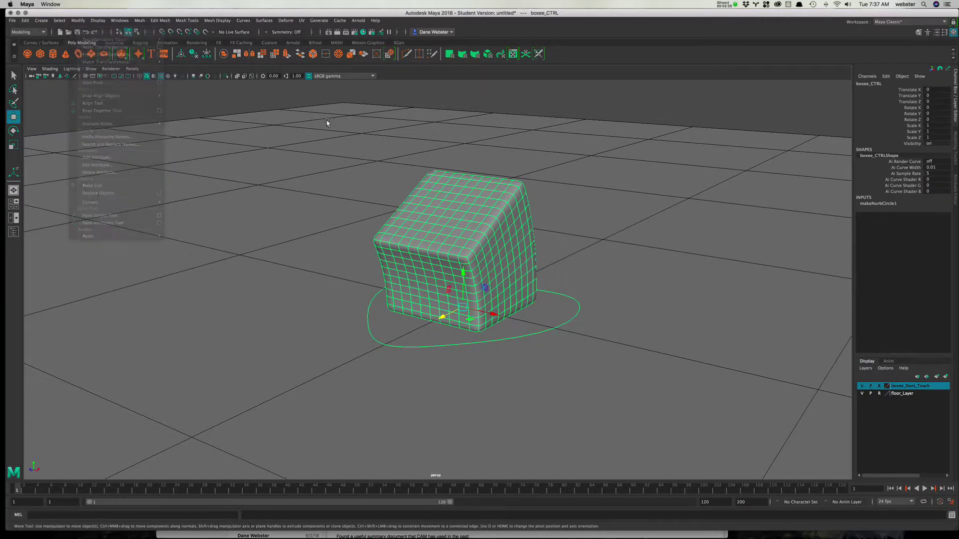
{"action": "left_click", "coordinate": [490, 349]}
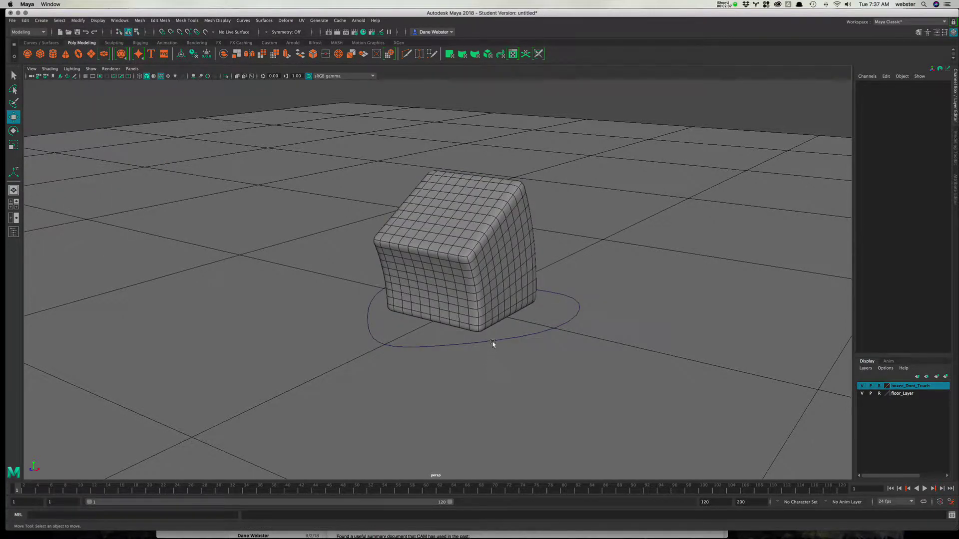
{"action": "left_click", "coordinate": [494, 343]}
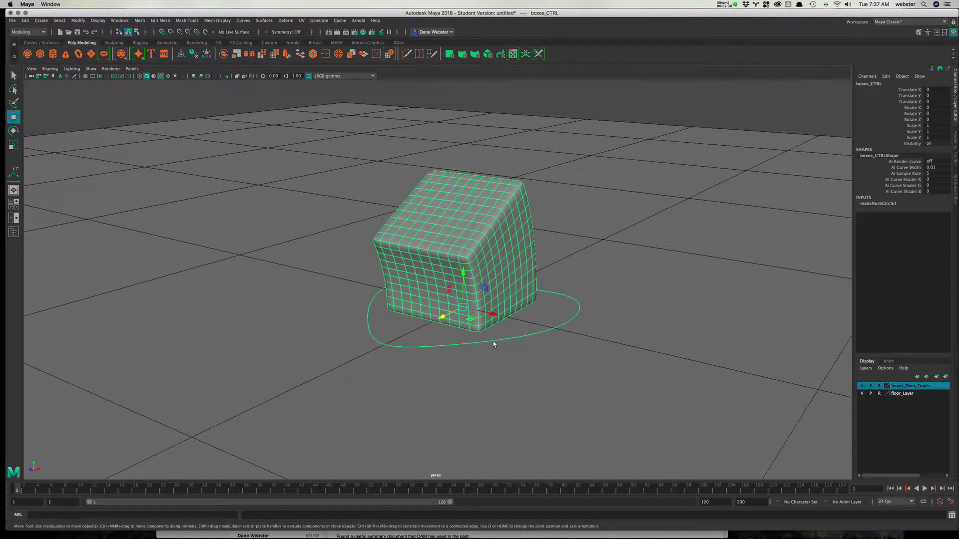
{"action": "left_click", "coordinate": [13, 232]}
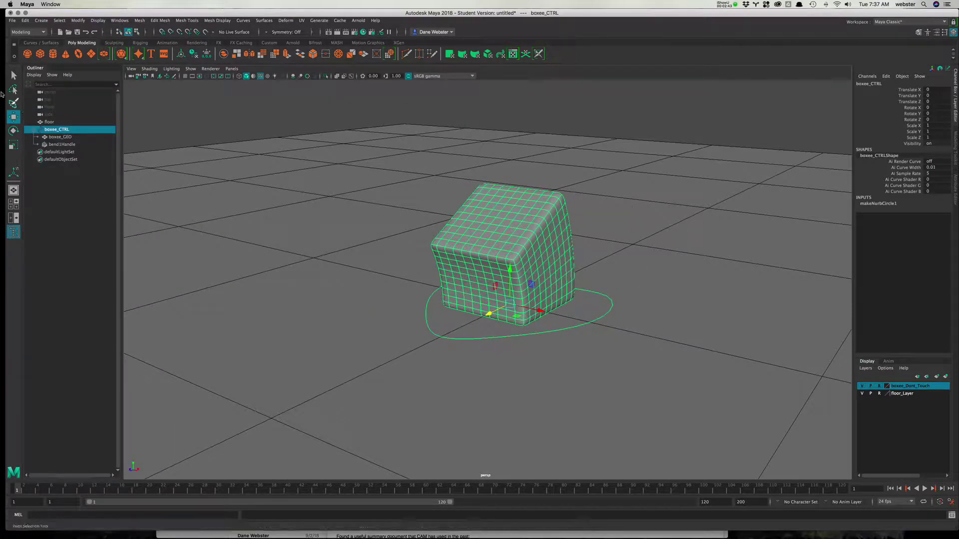
{"action": "middle_click_drag", "start_coordinate": [56, 131], "coordinate": [67, 145]}
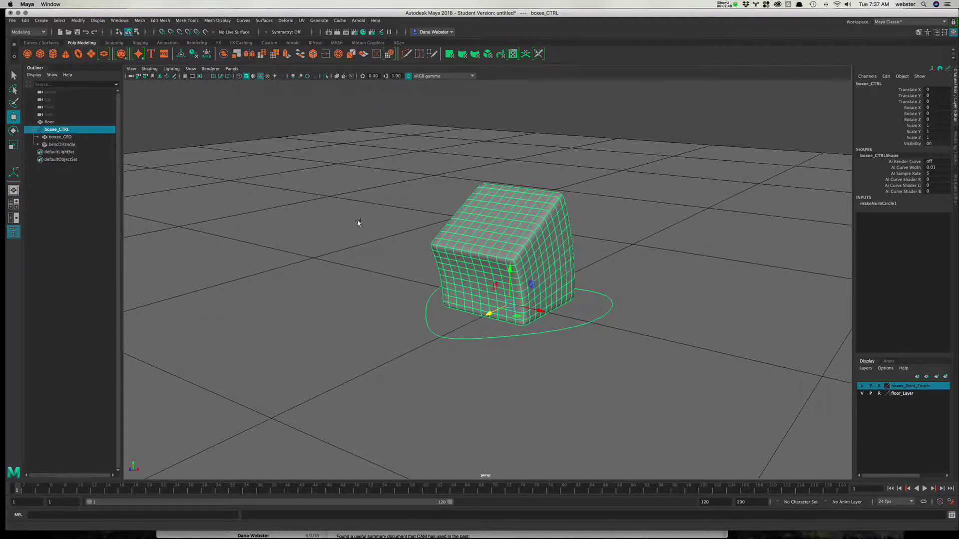
{"action": "left_click", "coordinate": [69, 145], "text": "shift"}
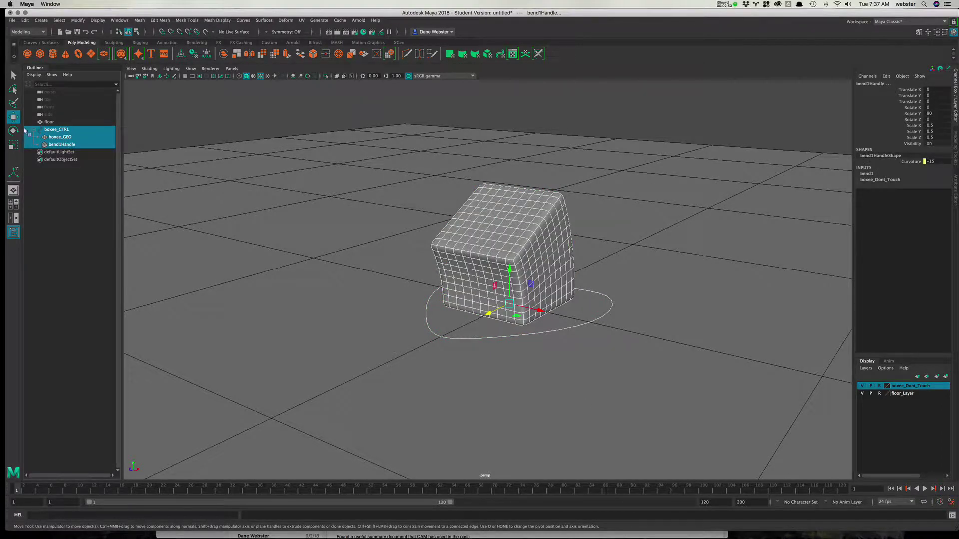
{"action": "left_click", "coordinate": [48, 130]}
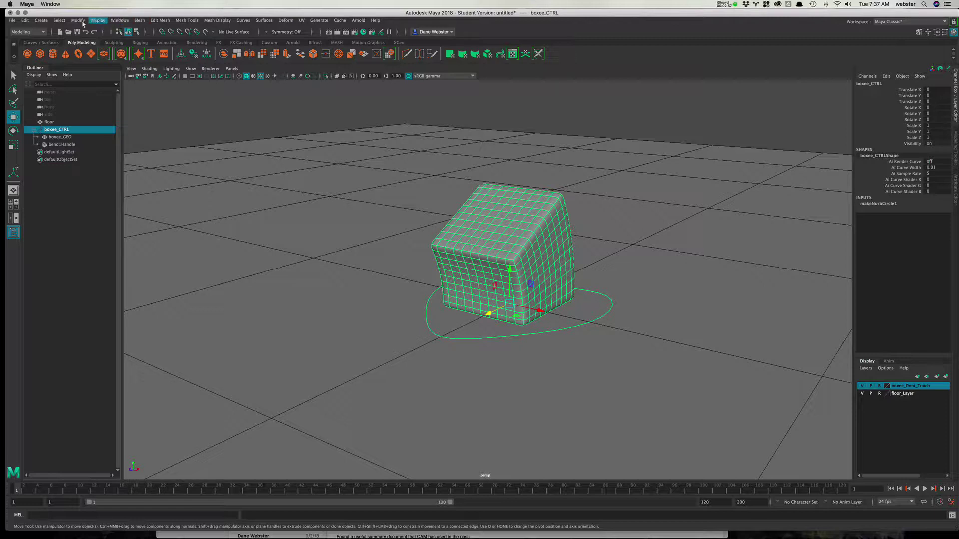
{"action": "left_click", "coordinate": [79, 20]}
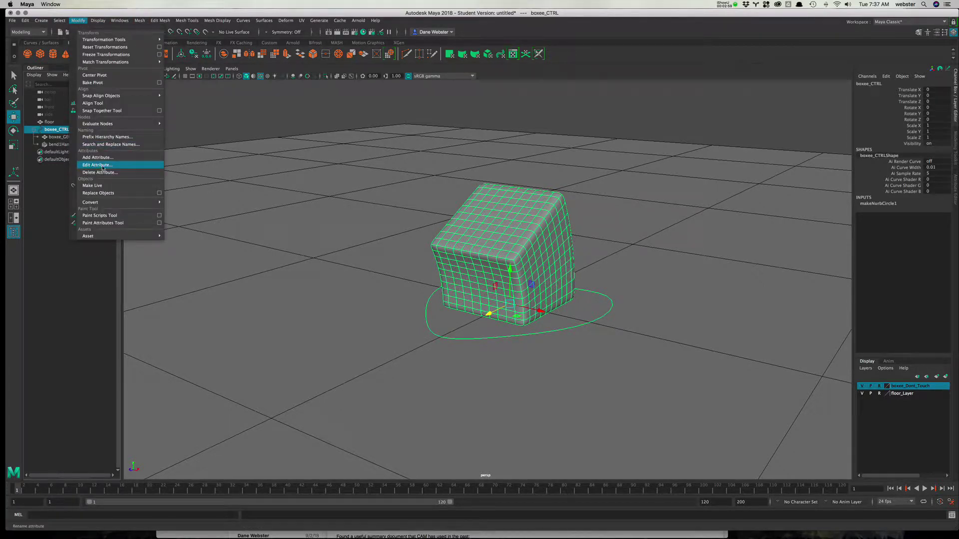
- Create a keyable Float attribute with long name 'bend' on boxee_CTRL
{"action": "left_click", "coordinate": [105, 158]}
{"action": "left_click_drag", "start_coordinate": [469, 193], "coordinate": [348, 147]}
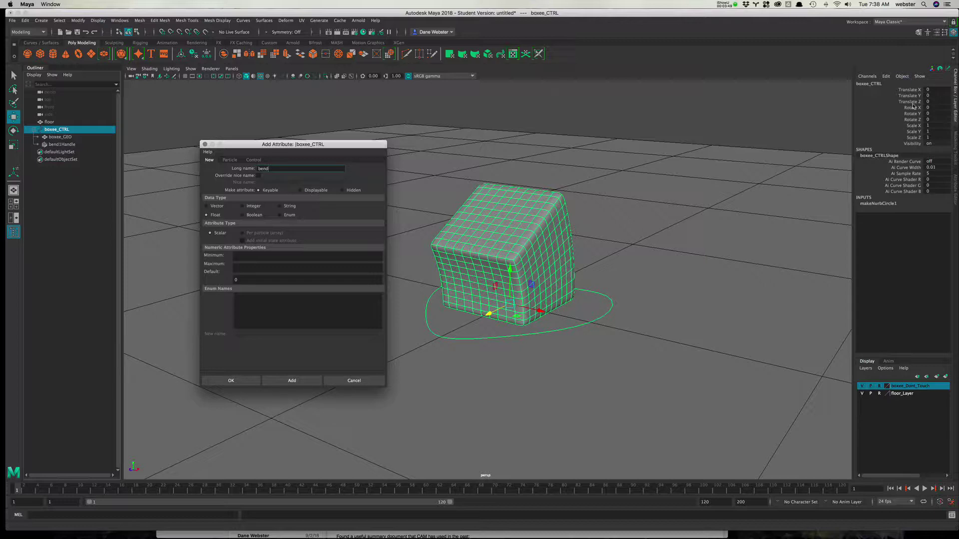
{"action": "left_click", "coordinate": [232, 383]}
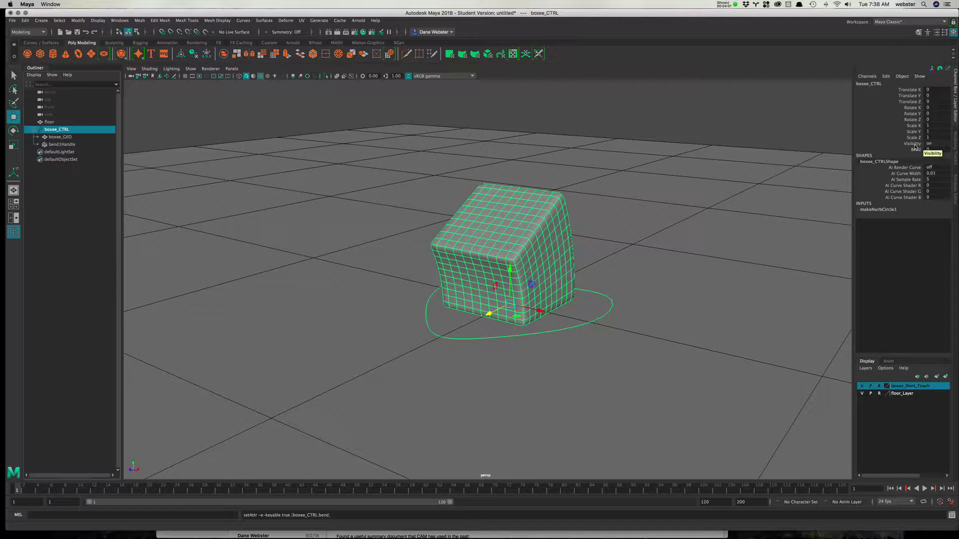
- Select the channels from Visibility up through Scale X in boxee_CTRL's Channel Box
{"action": "left_click", "coordinate": [915, 145]}
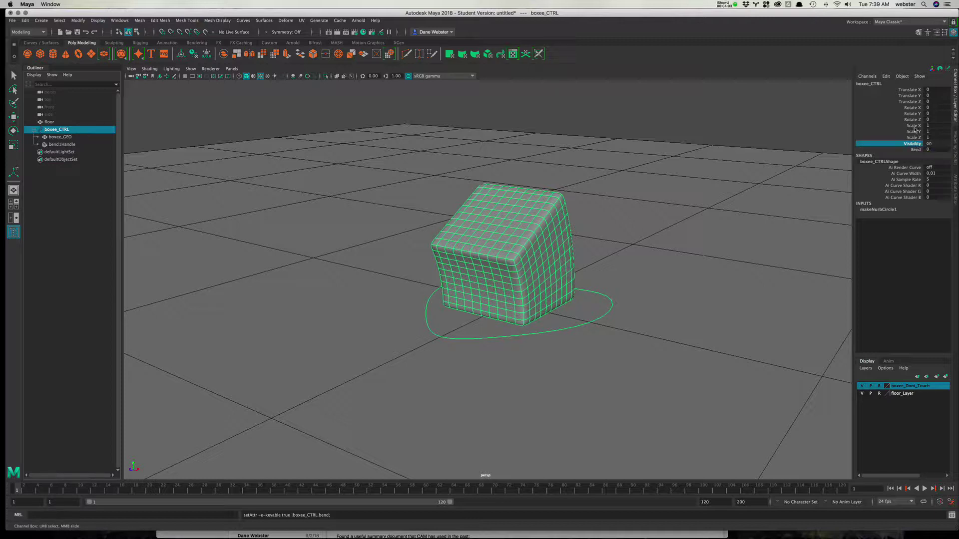
{"action": "left_click", "coordinate": [915, 126], "text": "shift"}
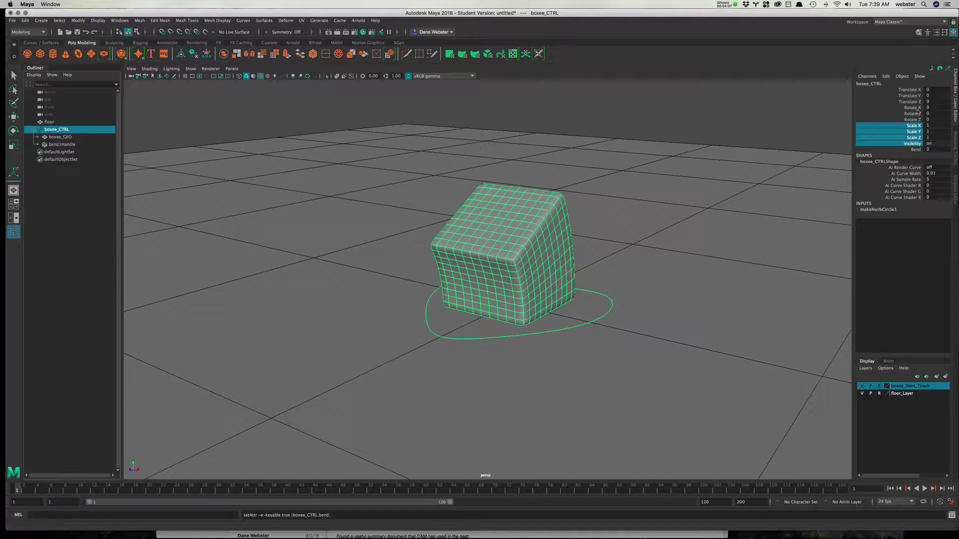
- Apply Lock and Hide Selected to Scale X, Y, Z and Visibility
{"action": "right_click", "coordinate": [908, 128]}
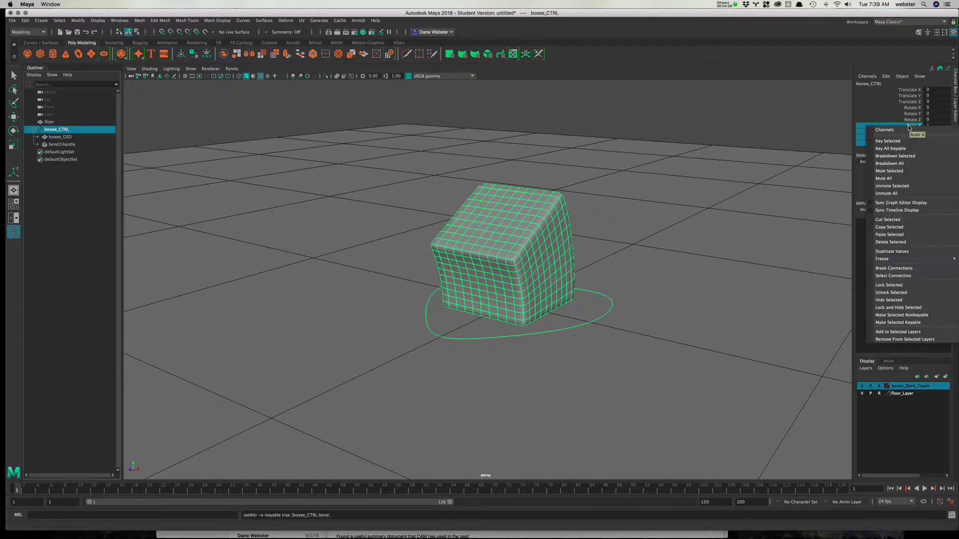
{"action": "left_click", "coordinate": [895, 308]}
{"action": "key", "text": "w"}
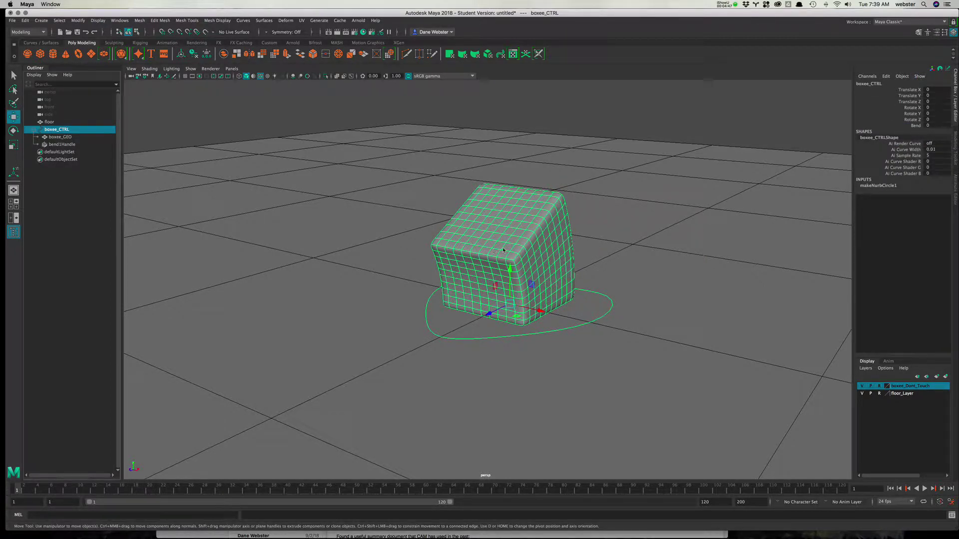
{"action": "key", "text": "r"}
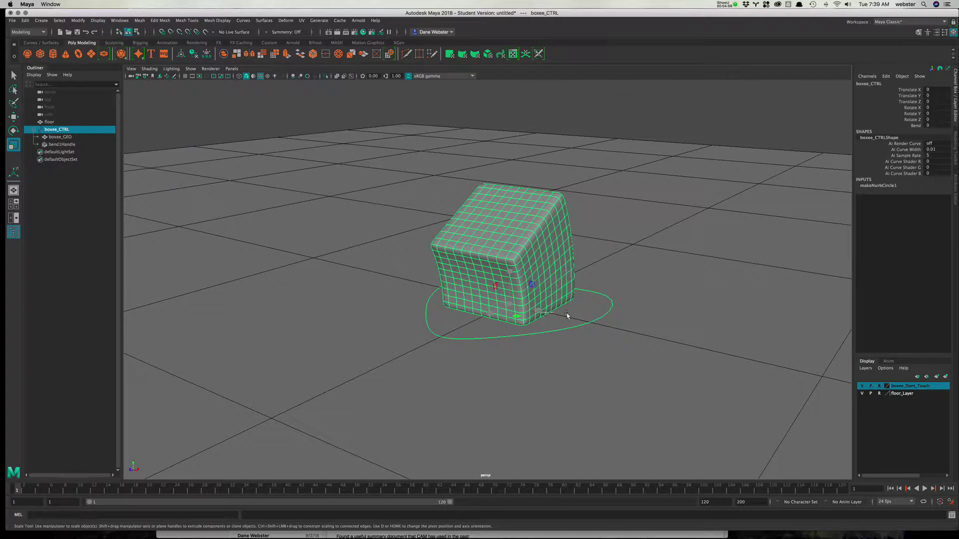
{"action": "left_click", "coordinate": [550, 311]}
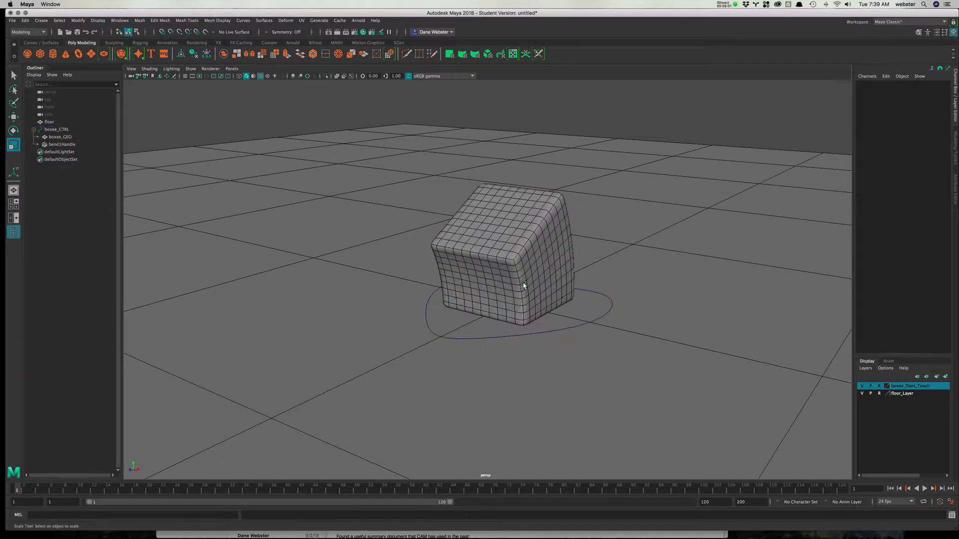
{"action": "left_click_drag", "start_coordinate": [535, 290], "coordinate": [437, 239], "text": "alt"}
{"action": "left_click", "coordinate": [561, 331]}
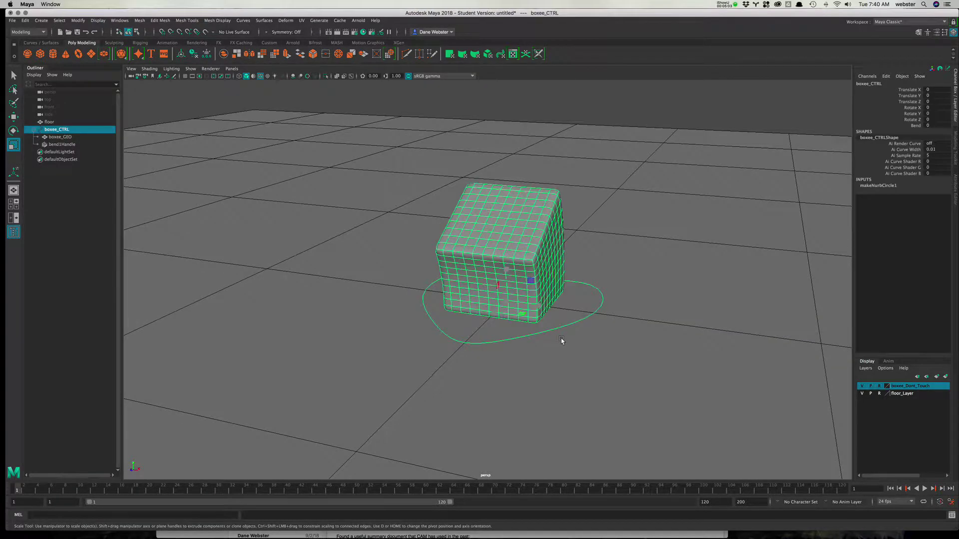
- Unlock boxee_CTRL's Translate X, Y and Z channels
{"action": "left_click_drag", "start_coordinate": [915, 90], "coordinate": [916, 103]}
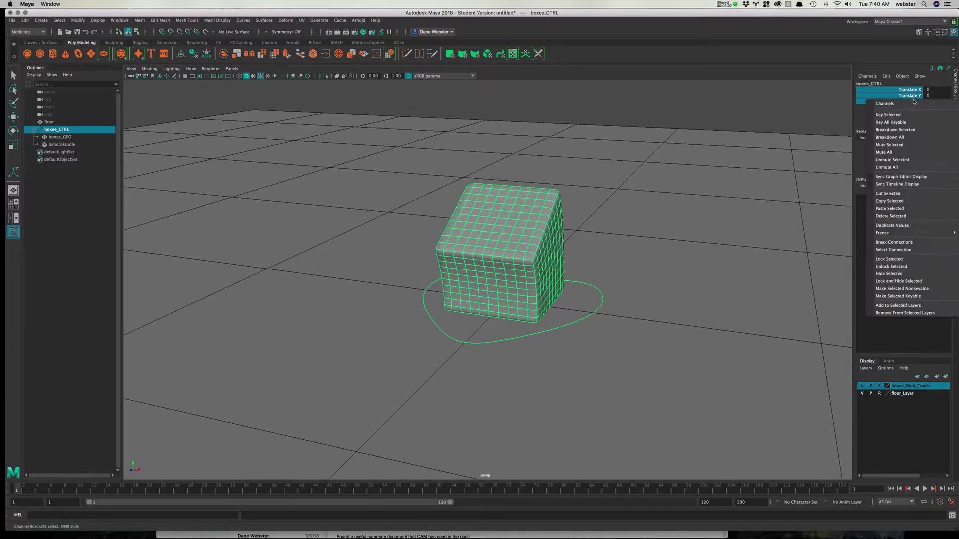
{"action": "right_click", "coordinate": [923, 98]}
{"action": "left_click", "coordinate": [903, 267]}
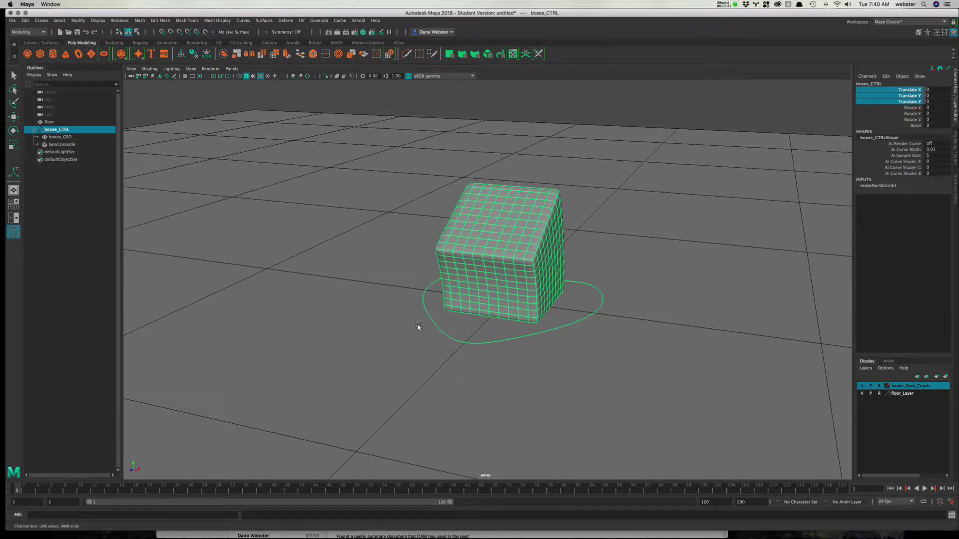
- Unlock the translate channels again after orbiting the view, then clear the selection
{"action": "key", "text": "w"}
{"action": "mouse_move", "coordinate": [519, 349]}
{"action": "left_mouse_down", "text": "alt"}
{"action": "mouse_move", "coordinate": [524, 336]}
{"action": "mouse_move", "coordinate": [515, 341]}
{"action": "left_mouse_up", "text": "alt"}
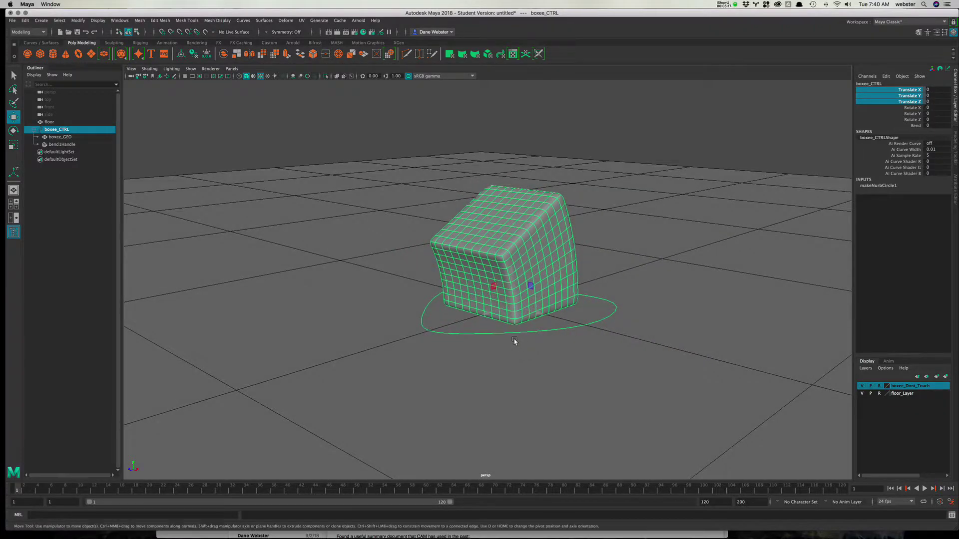
{"action": "scroll", "coordinate": [515, 342], "scroll_direction": "up", "scroll_amount": 3}
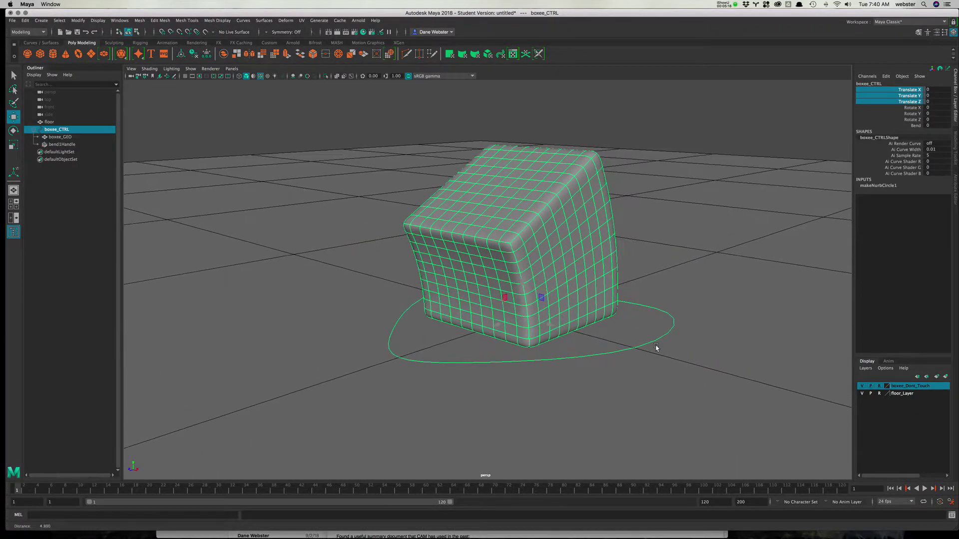
{"action": "right_click", "coordinate": [905, 103]}
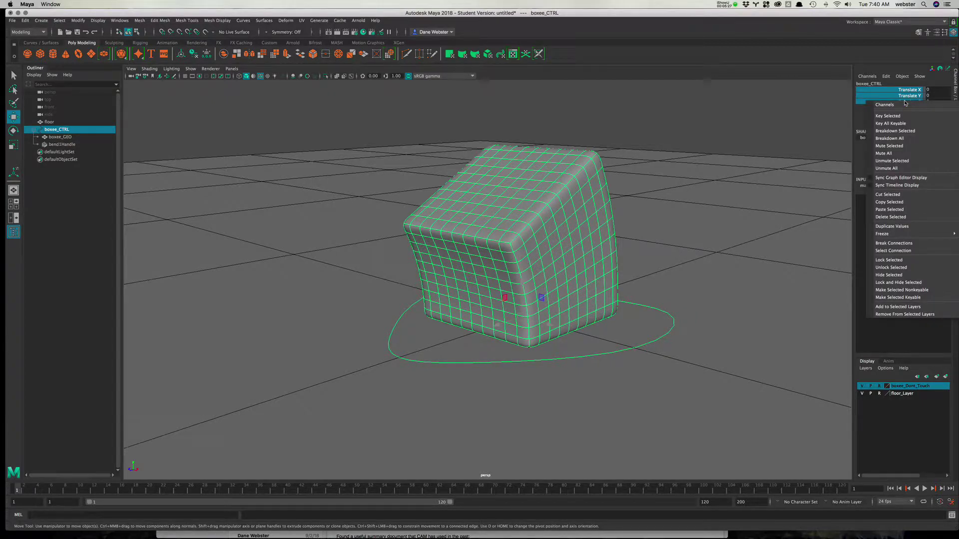
{"action": "left_click", "coordinate": [914, 271]}
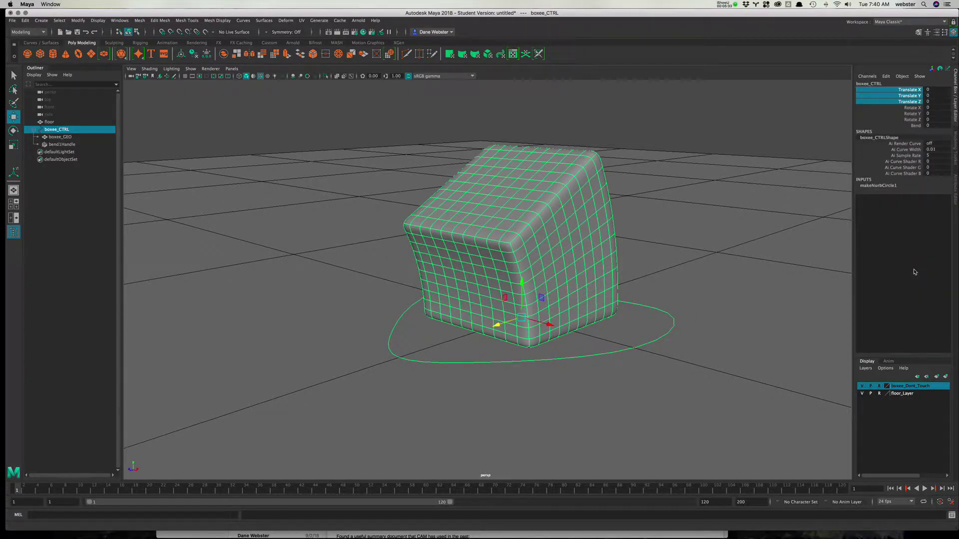
{"action": "left_click", "coordinate": [603, 331]}
{"action": "left_click_drag", "start_coordinate": [603, 330], "coordinate": [601, 374]}
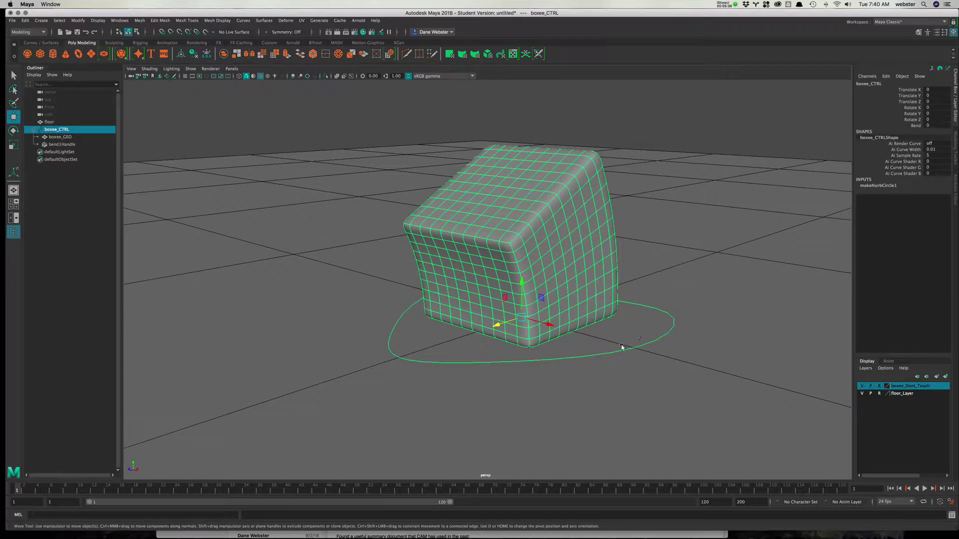
{"action": "double_click", "coordinate": [928, 125]}
{"action": "type", "text": "50"}
{"action": "key", "text": "Tab"}
{"action": "left_click", "coordinate": [937, 125]}
{"action": "type", "text": "0"}
{"action": "key", "text": "Tab"}
{"action": "left_click_drag", "start_coordinate": [277, 236], "coordinate": [307, 272], "text": "alt"}
{"action": "key", "text": "bracketleft"}
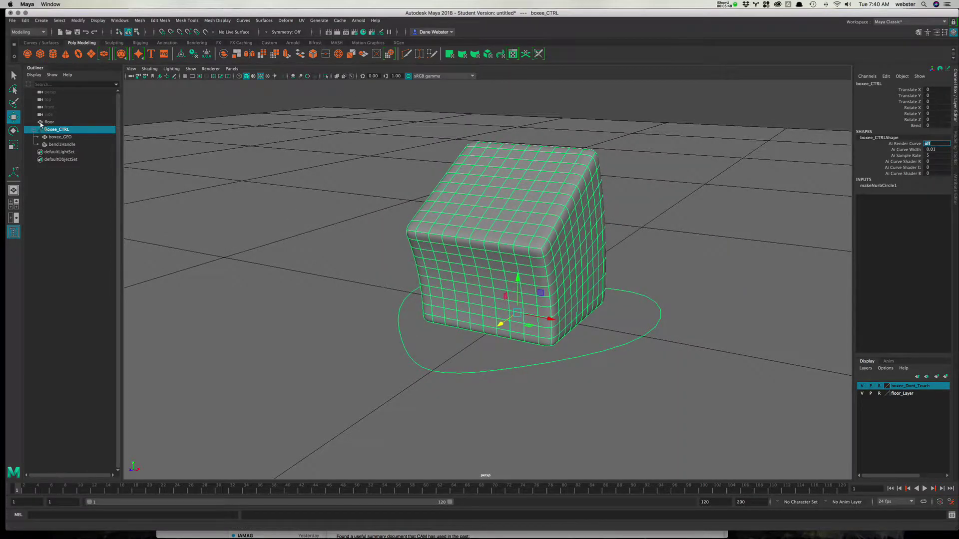
- Open Windows > General Editors to reveal the Connection Editor entry
{"action": "left_click", "coordinate": [120, 21]}
{"action": "mouse_move", "coordinate": [125, 48]}
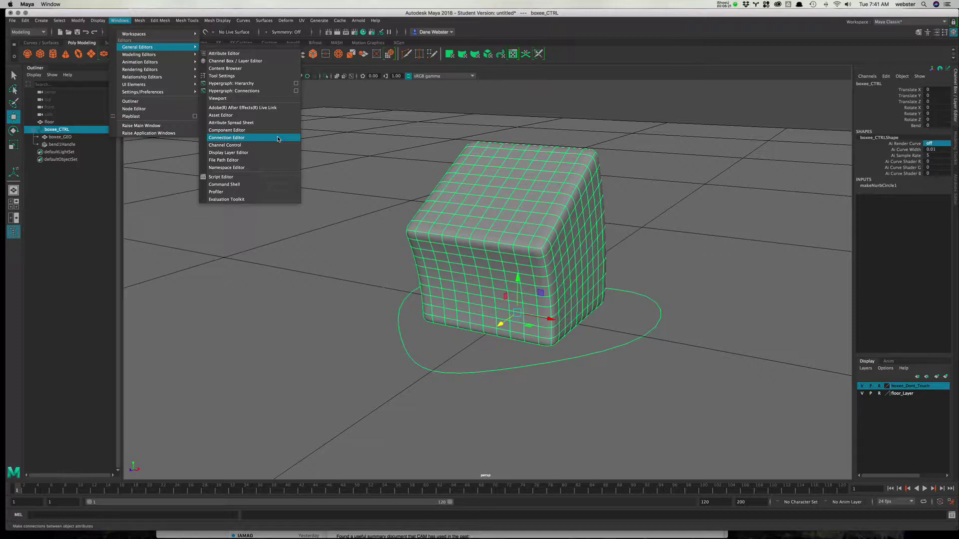
- Open the Connection Editor, Reload Left with boxee_CTRL, and scroll Outputs to bend
{"action": "left_click", "coordinate": [278, 139]}
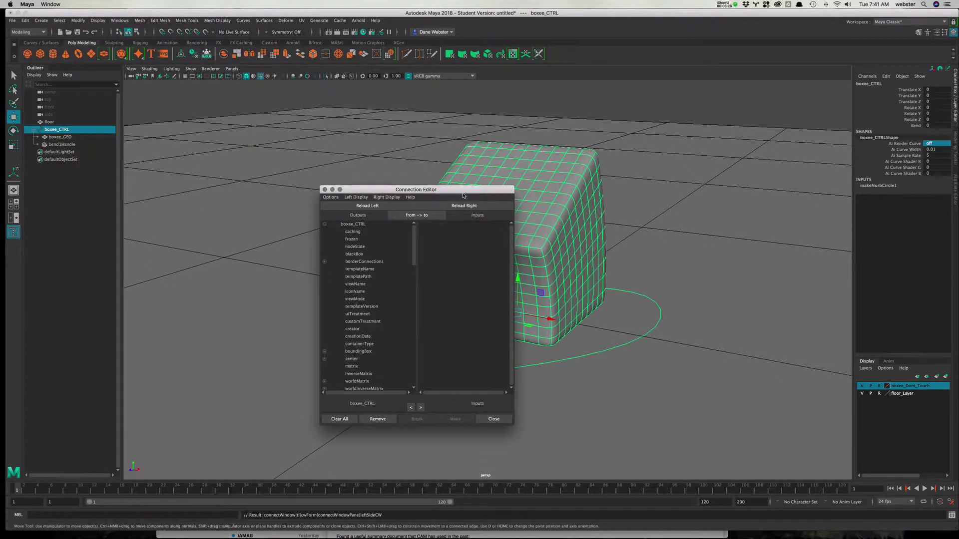
{"action": "left_click_drag", "start_coordinate": [421, 186], "coordinate": [257, 132]}
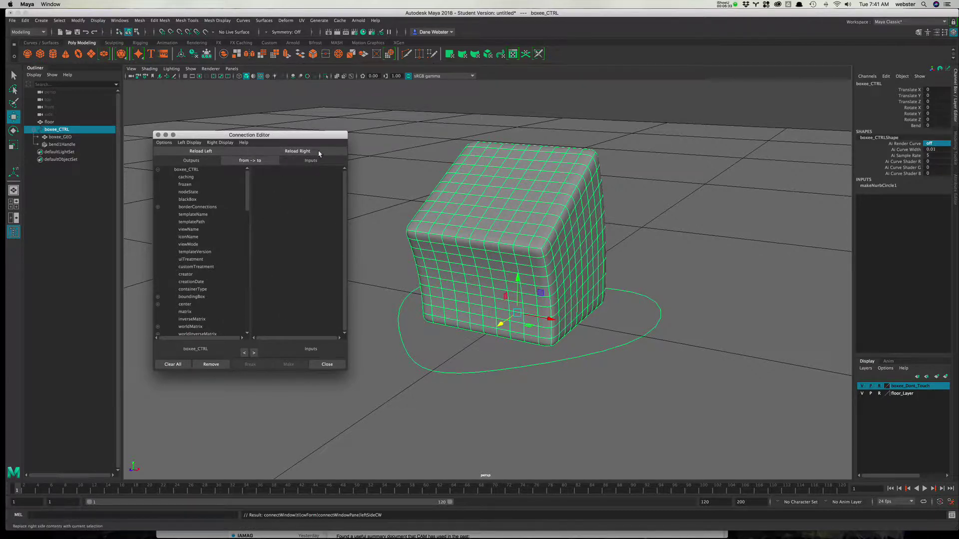
{"action": "left_click", "coordinate": [212, 150]}
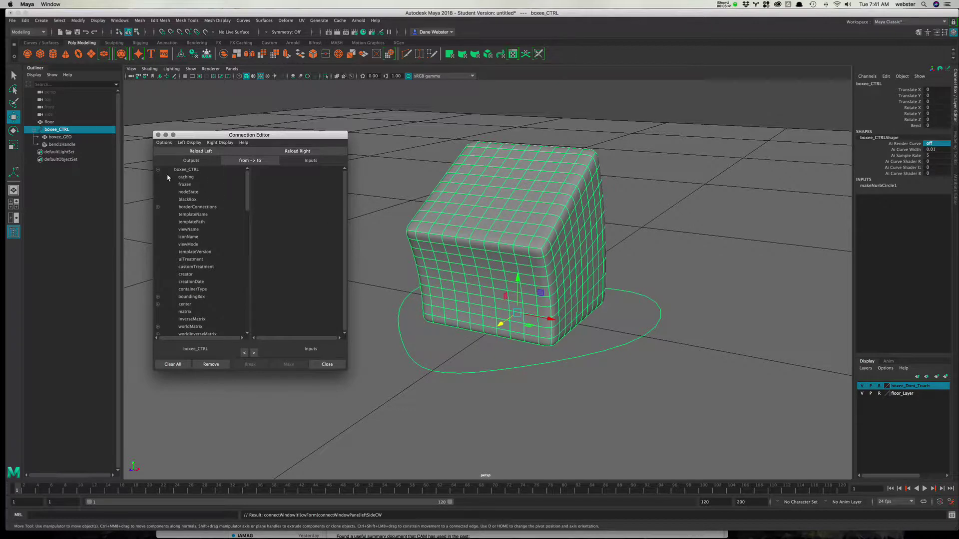
{"action": "left_click_drag", "start_coordinate": [247, 189], "coordinate": [254, 252]}
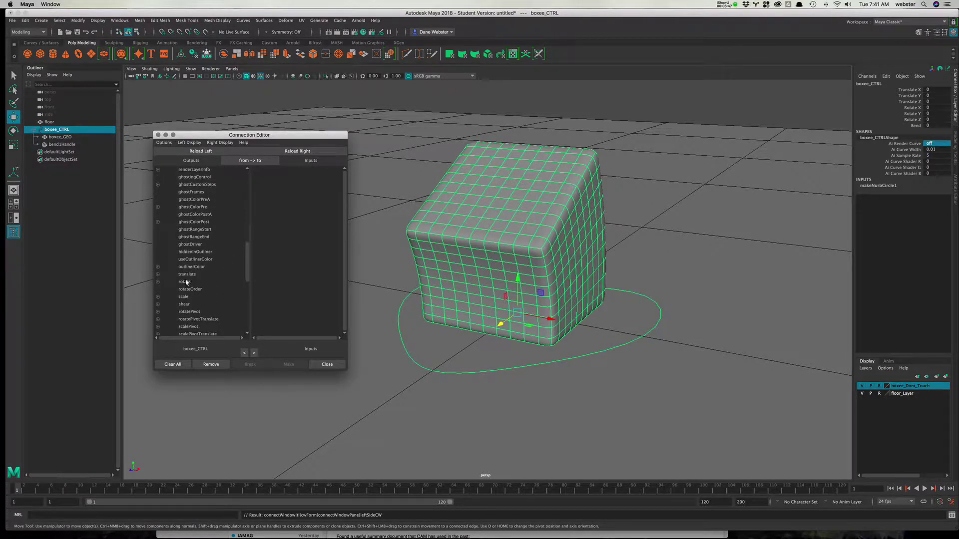
{"action": "left_click", "coordinate": [158, 274]}
{"action": "left_click", "coordinate": [158, 275]}
{"action": "left_click_drag", "start_coordinate": [247, 274], "coordinate": [239, 330]}
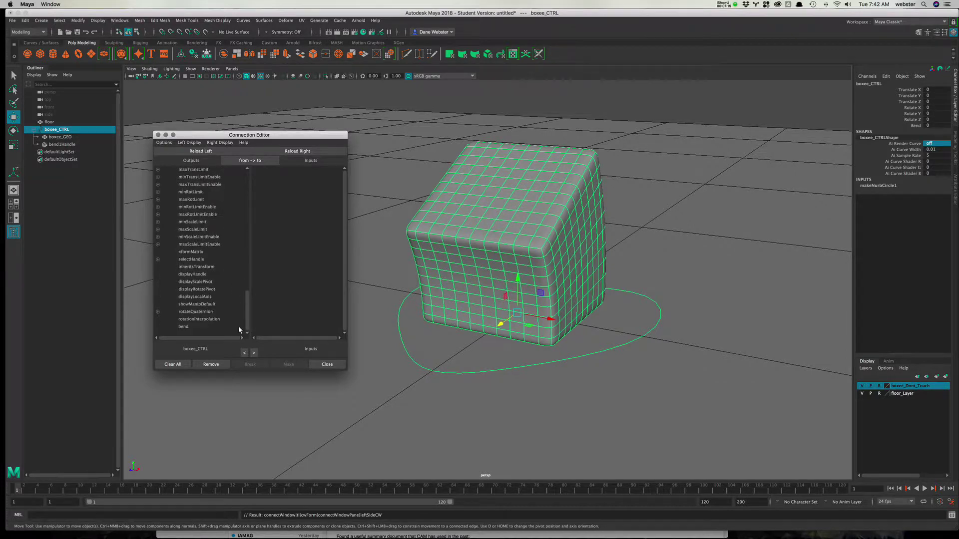
- Load bend1Handle as the Connection Editor's right-side node, with bend1's curvature listed
{"action": "left_click", "coordinate": [67, 145]}
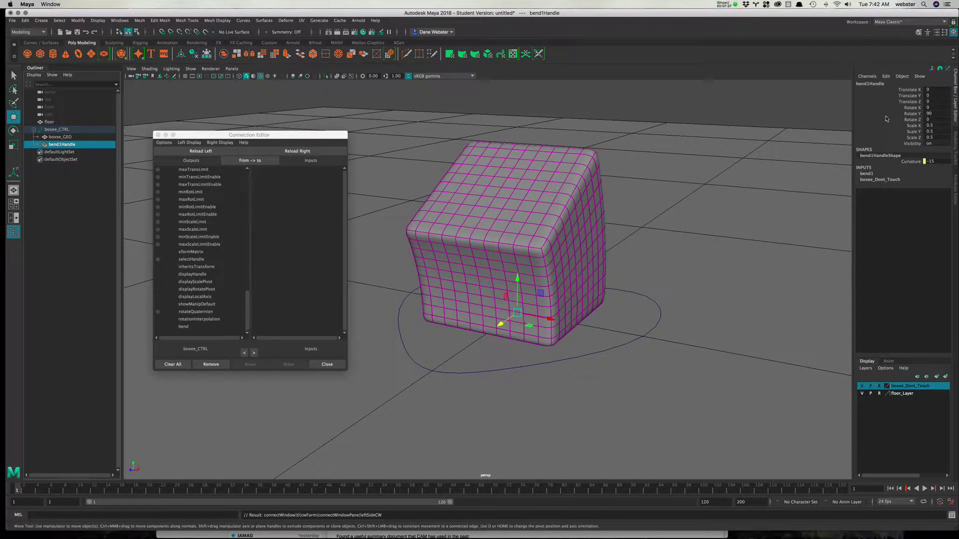
{"action": "left_click", "coordinate": [867, 174]}
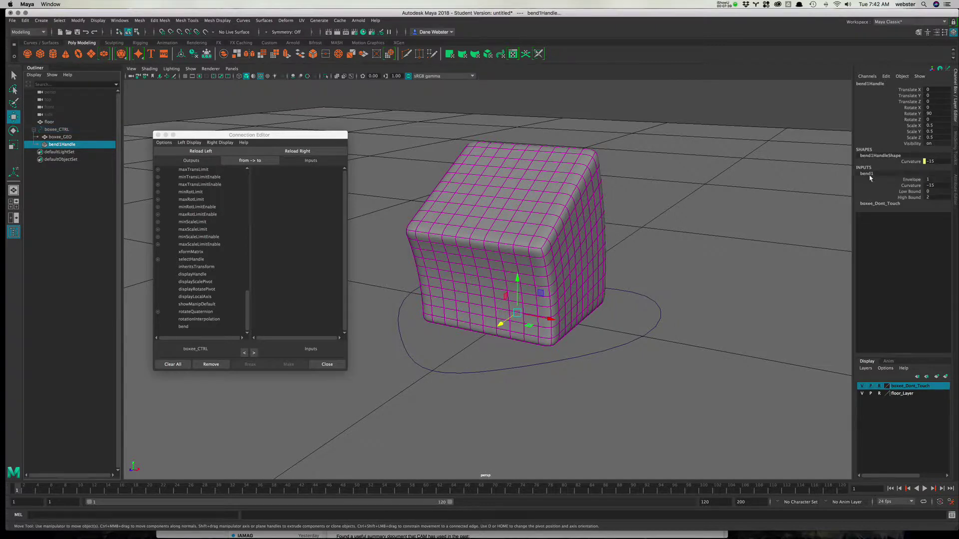
{"action": "left_click", "coordinate": [308, 152]}
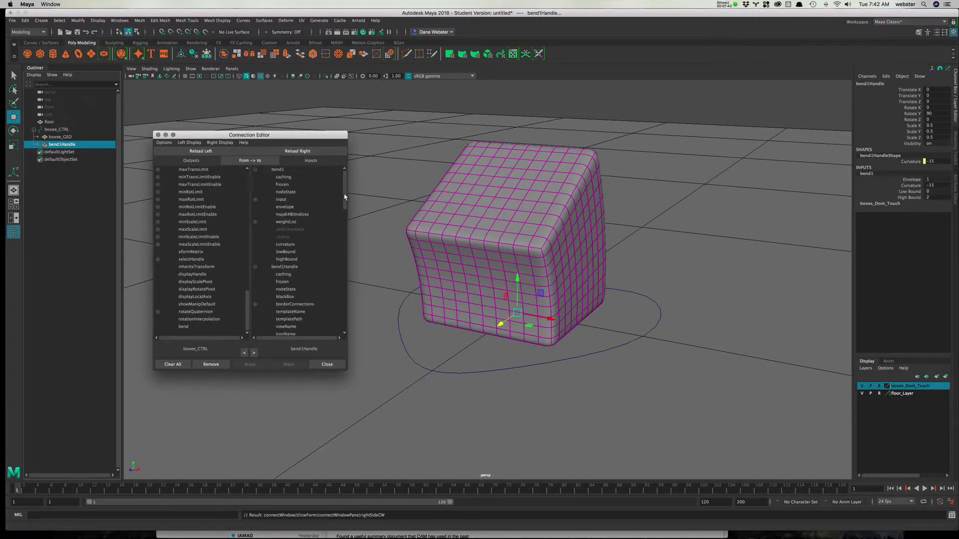
{"action": "mouse_move", "coordinate": [344, 200]}
{"action": "left_mouse_down"}
{"action": "mouse_move", "coordinate": [341, 335]}
{"action": "mouse_move", "coordinate": [346, 185]}
{"action": "left_mouse_up"}
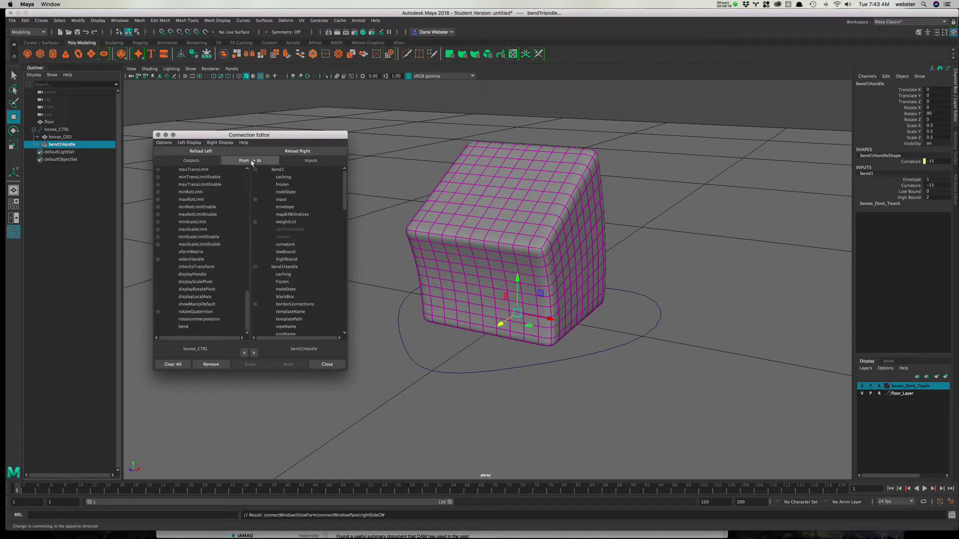
- Connect boxee_CTRL's custom bend attribute to bend1's curvature, leaving the cube unbent at 0
{"action": "left_click", "coordinate": [250, 161]}
{"action": "left_click", "coordinate": [251, 162]}
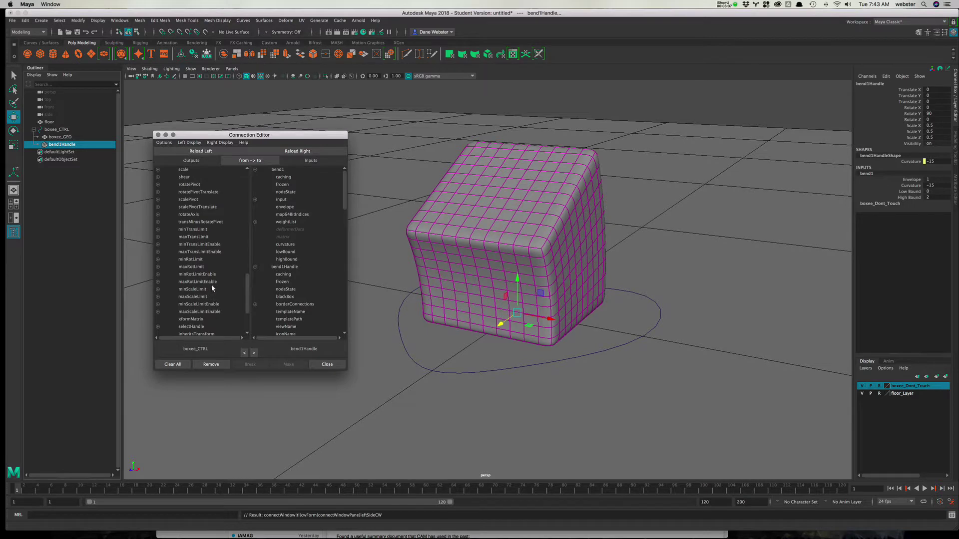
{"action": "scroll", "coordinate": [212, 289], "scroll_direction": "down", "scroll_amount": 3}
{"action": "left_click", "coordinate": [183, 326]}
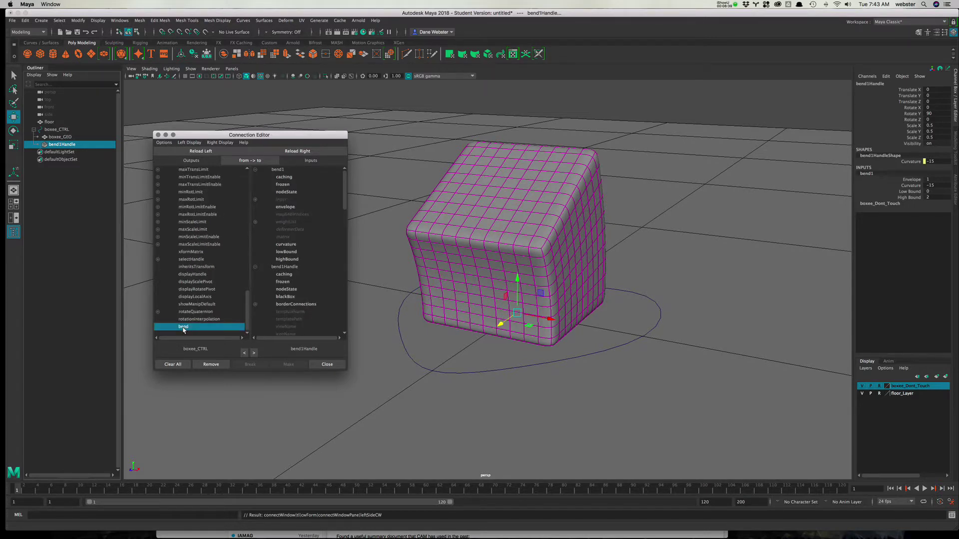
{"action": "left_click", "coordinate": [287, 245]}
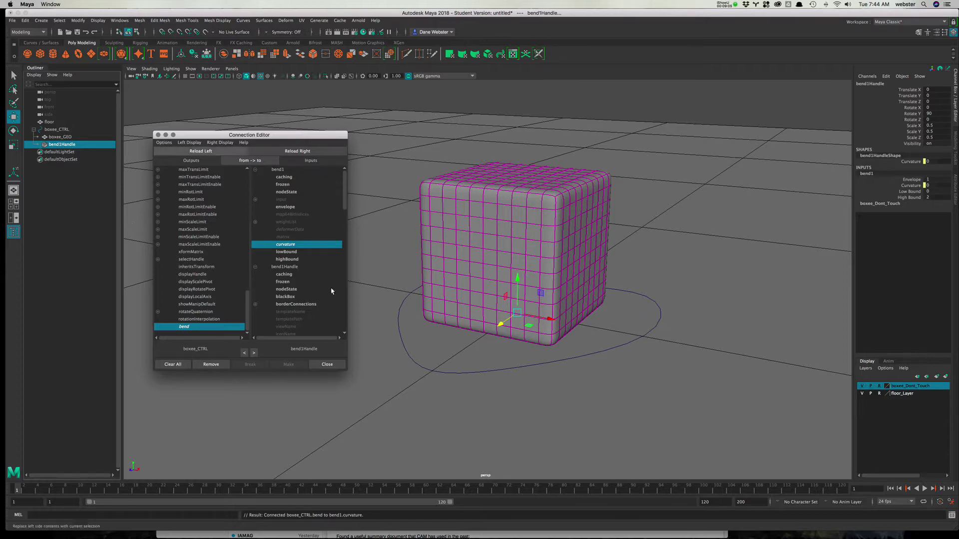
- Close the Connection Editor, then set boxee_CTRL's Bend to 25 and back to 0
{"action": "left_click", "coordinate": [326, 364]}
{"action": "left_click", "coordinate": [520, 364]}
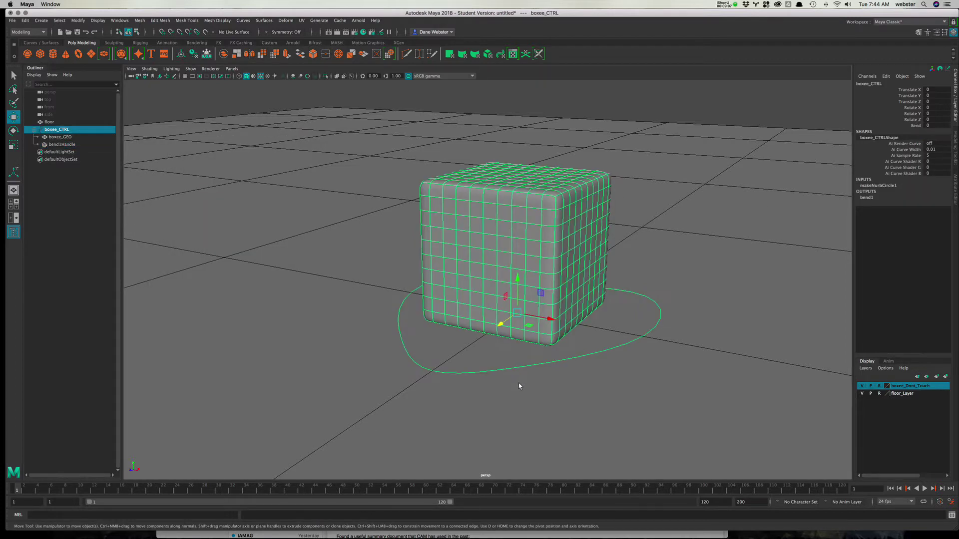
{"action": "left_click", "coordinate": [914, 125]}
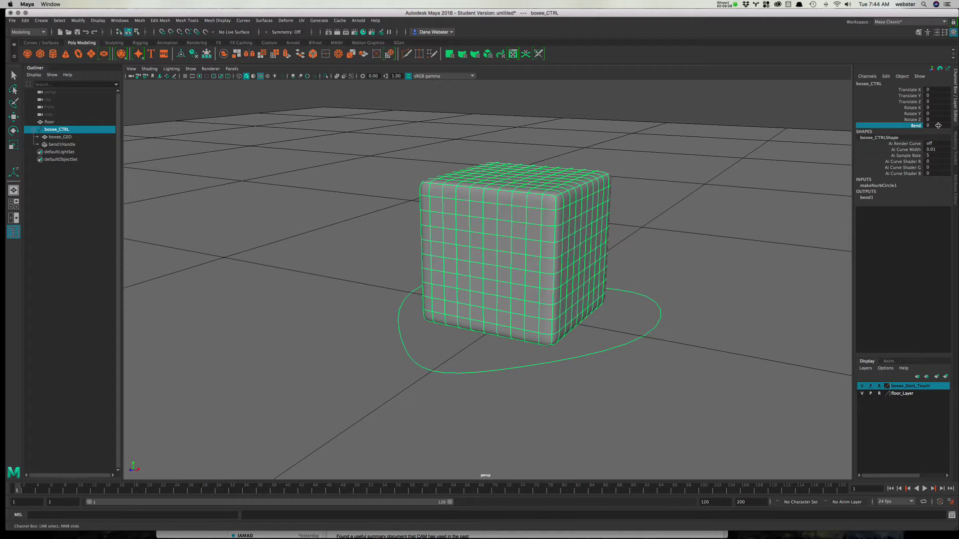
{"action": "double_click", "coordinate": [934, 125]}
{"action": "key", "text": "Return"}
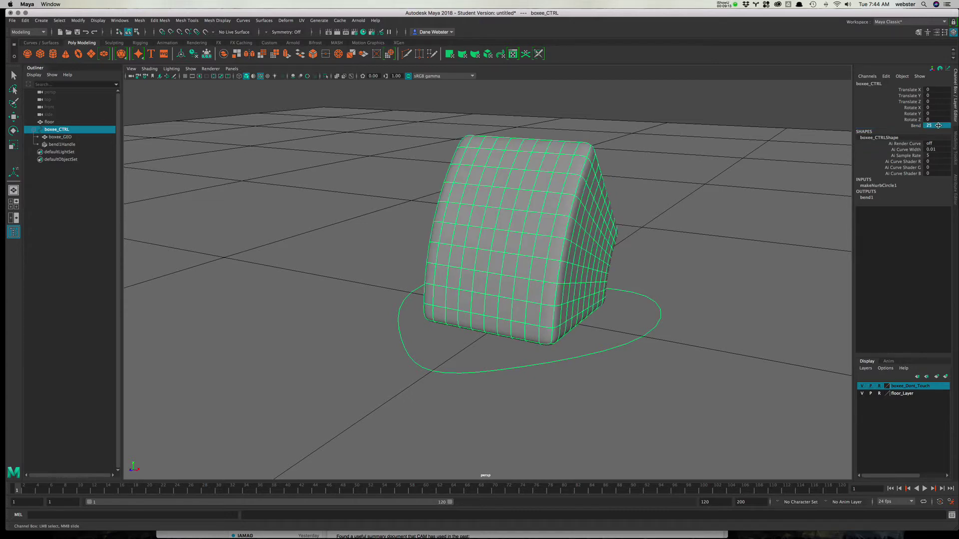
{"action": "double_click", "coordinate": [938, 126]}
{"action": "key", "text": "Return"}
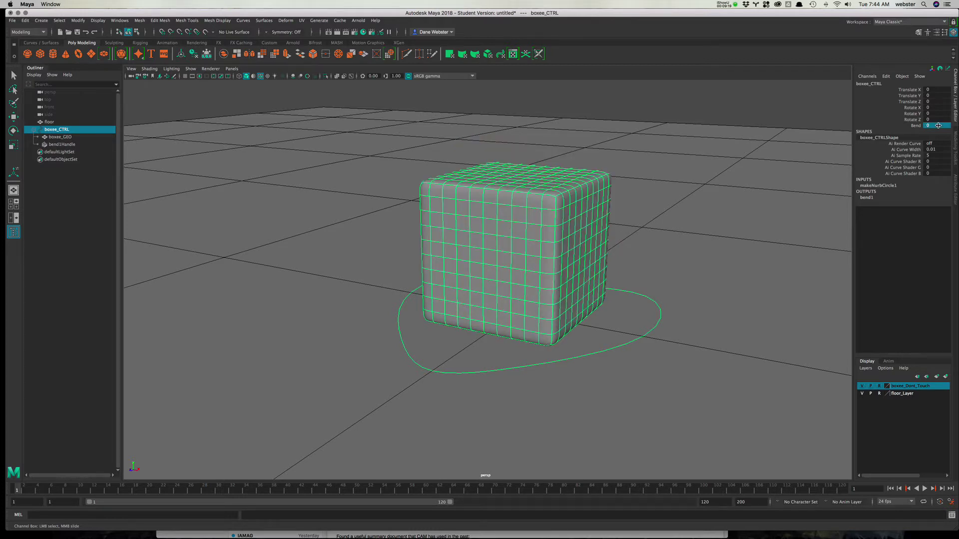
- Hide the Outliner to widen the viewport and inspect the unbent cube inside its circle control
{"action": "left_click", "coordinate": [764, 287]}
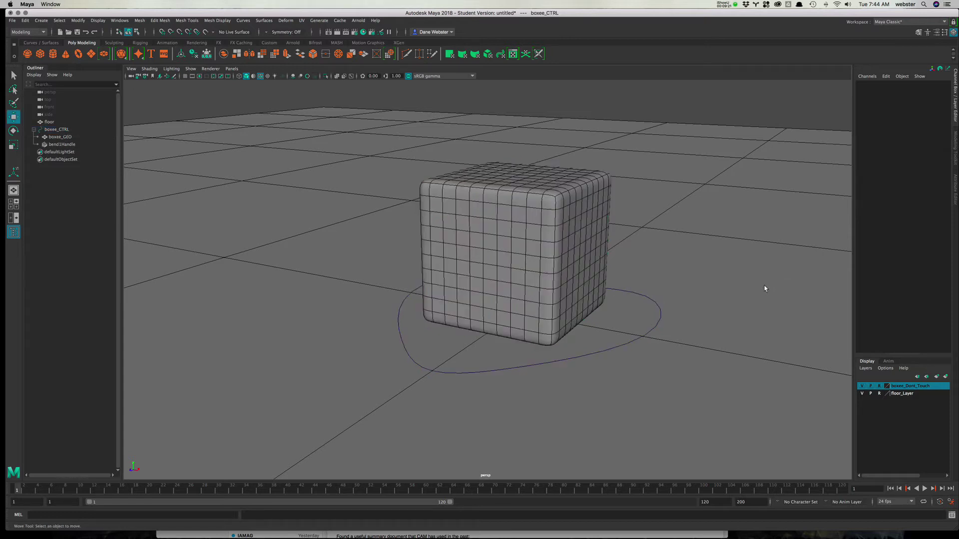
{"action": "key", "text": "w"}
{"action": "left_click_drag", "start_coordinate": [637, 313], "coordinate": [653, 231], "text": "alt"}
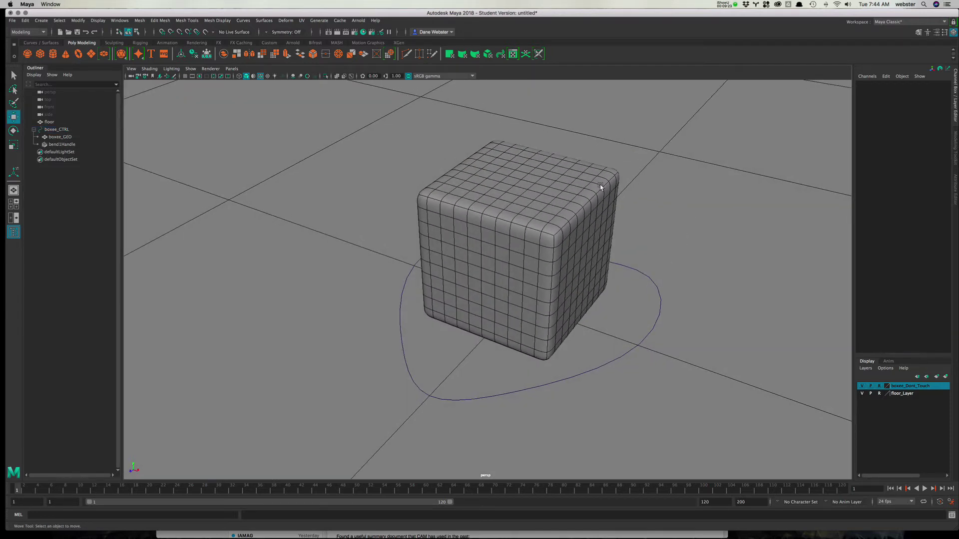
{"action": "left_click", "coordinate": [13, 232]}
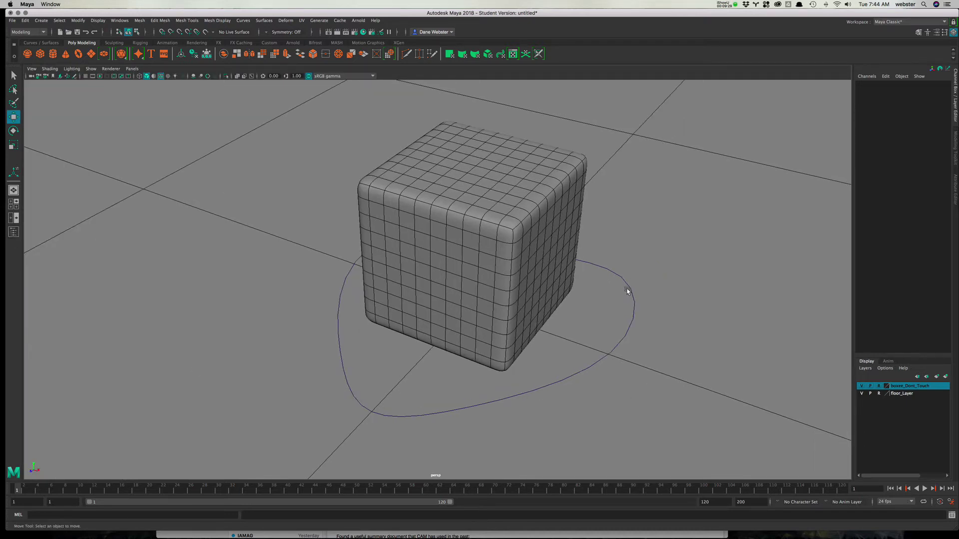
{"action": "left_click_drag", "start_coordinate": [627, 291], "coordinate": [639, 303], "text": "alt"}
{"action": "left_click", "coordinate": [640, 304]}
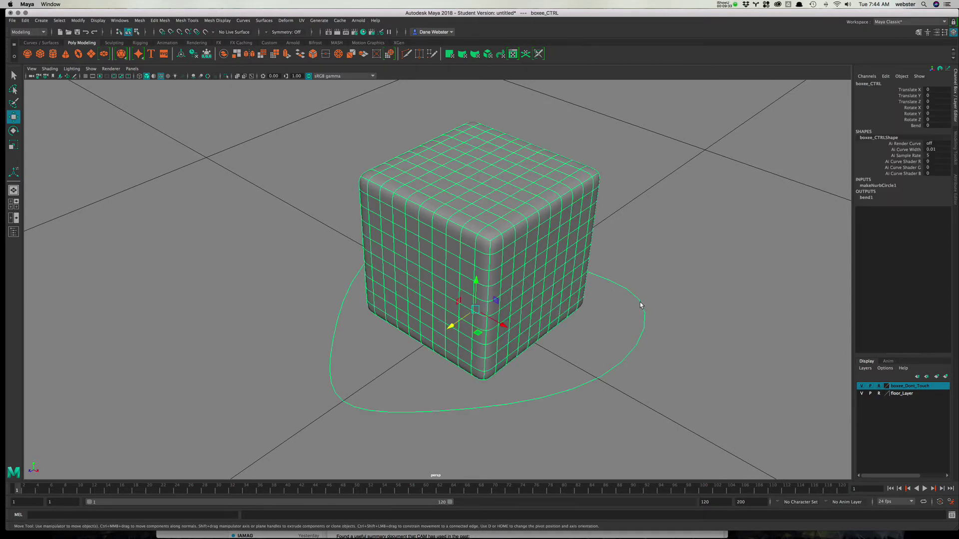
{"action": "scroll", "coordinate": [676, 349], "scroll_direction": "down", "scroll_amount": 10}
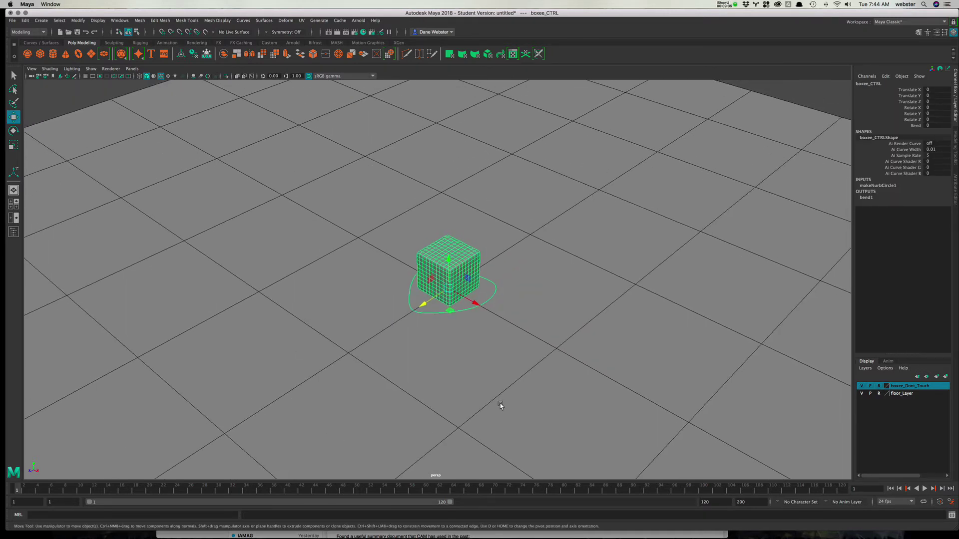
{"action": "right_click_drag", "start_coordinate": [452, 349], "coordinate": [500, 364], "text": "alt"}
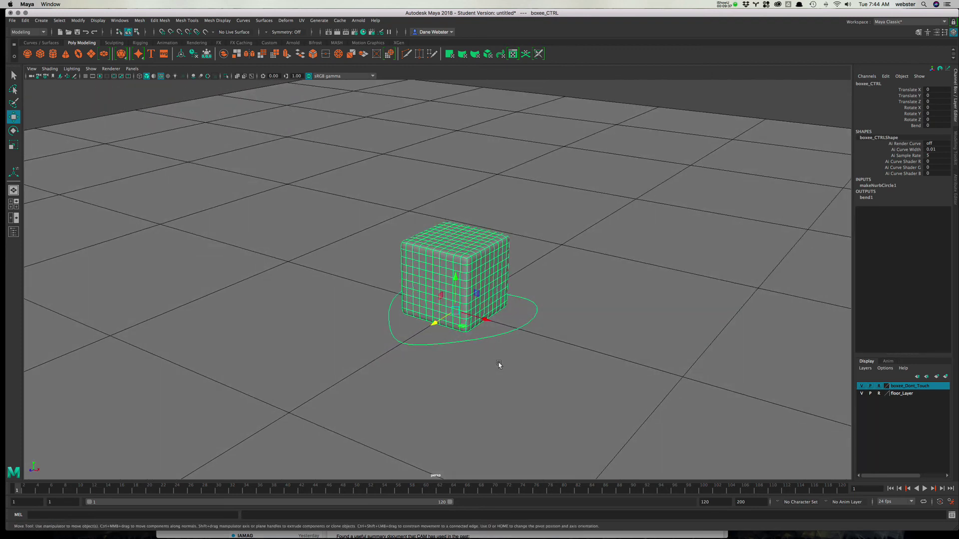